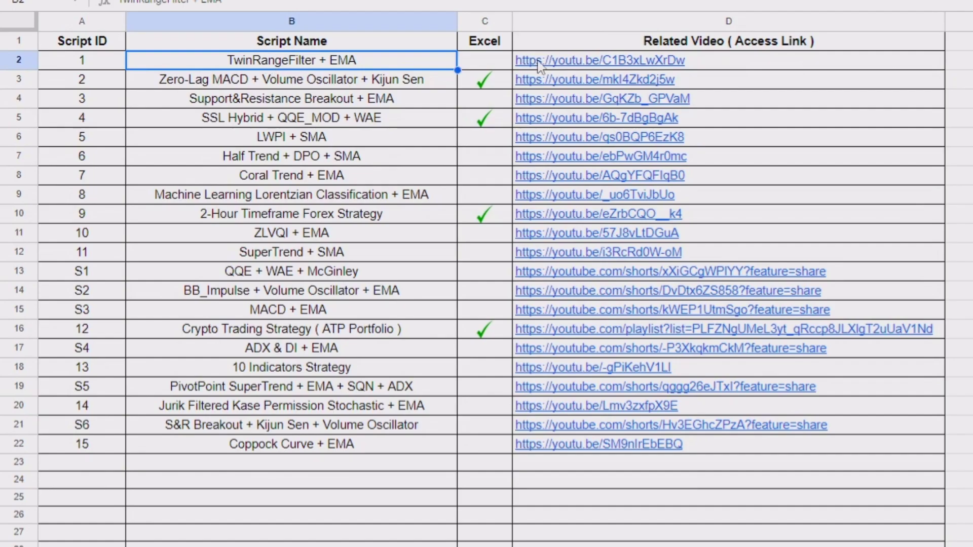
# Step: Preview the video and playlist links in cells D8, D10, D16, row 19 and D22
pyautogui.click(588, 180)
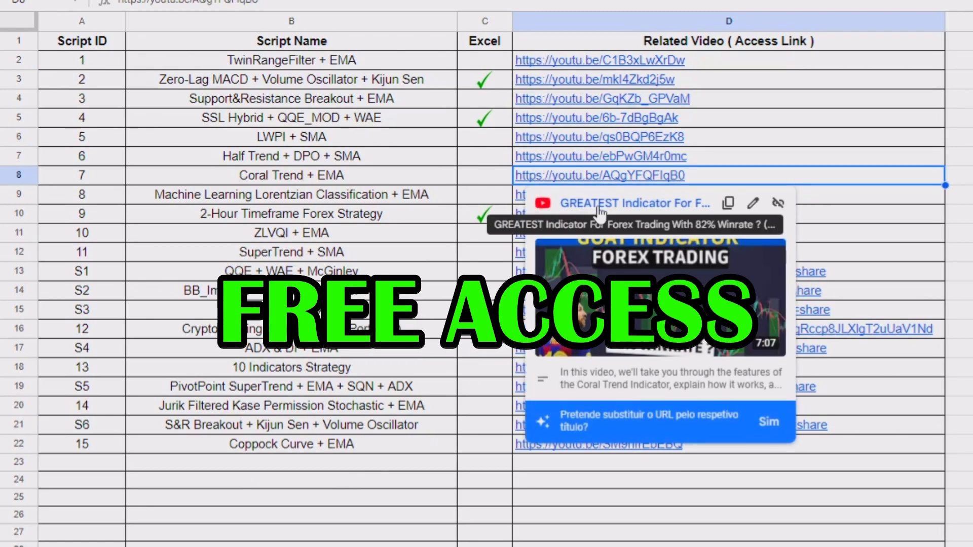
pyautogui.click(590, 214)
pyautogui.click(850, 332)
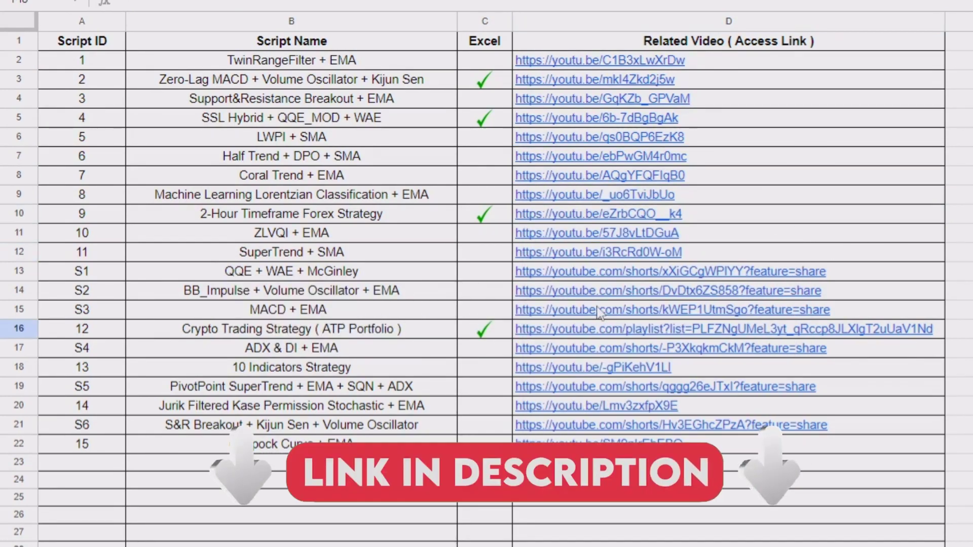
pyautogui.click(911, 387)
pyautogui.click(766, 444)
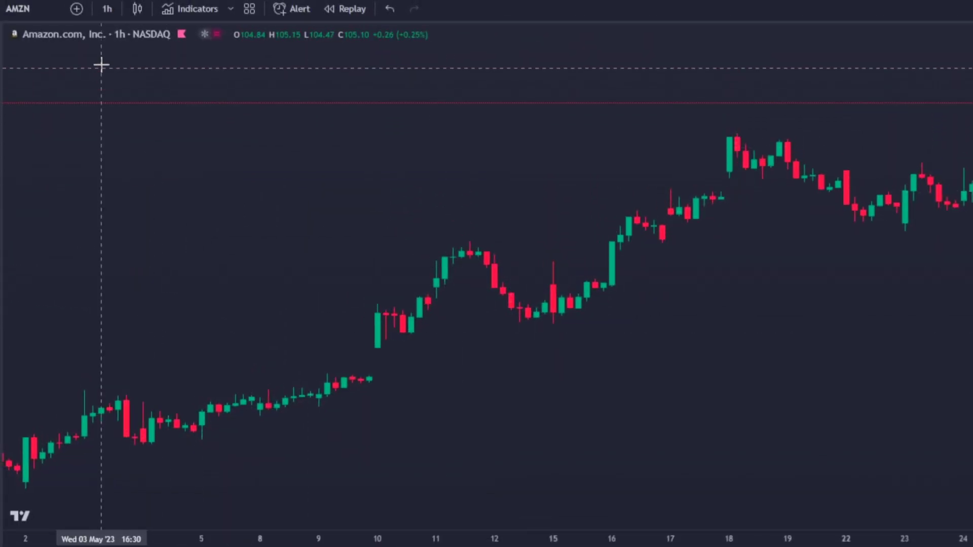
# Step: Add Machine Learning: Lorentzian Classification to the AMZN 1h chart
pyautogui.click(189, 13)
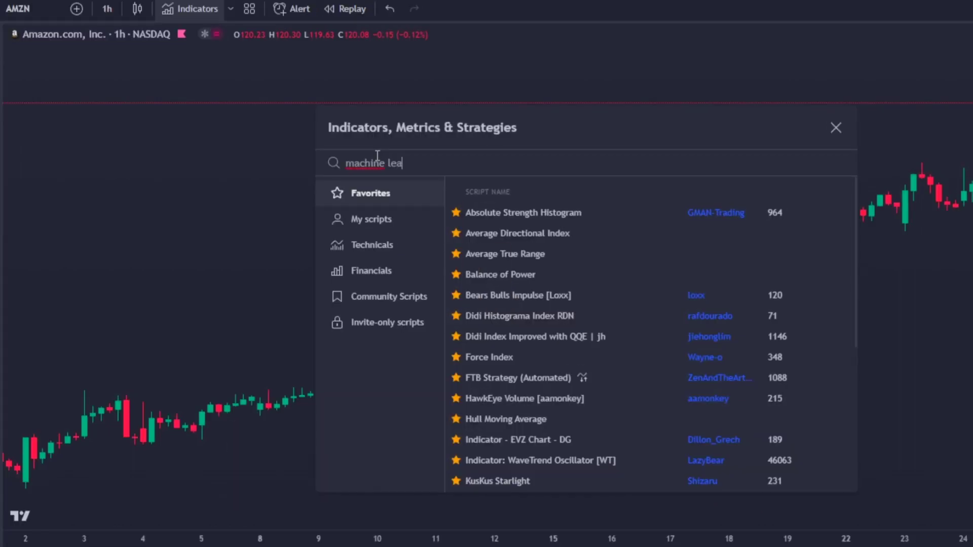
pyautogui.write('lo')
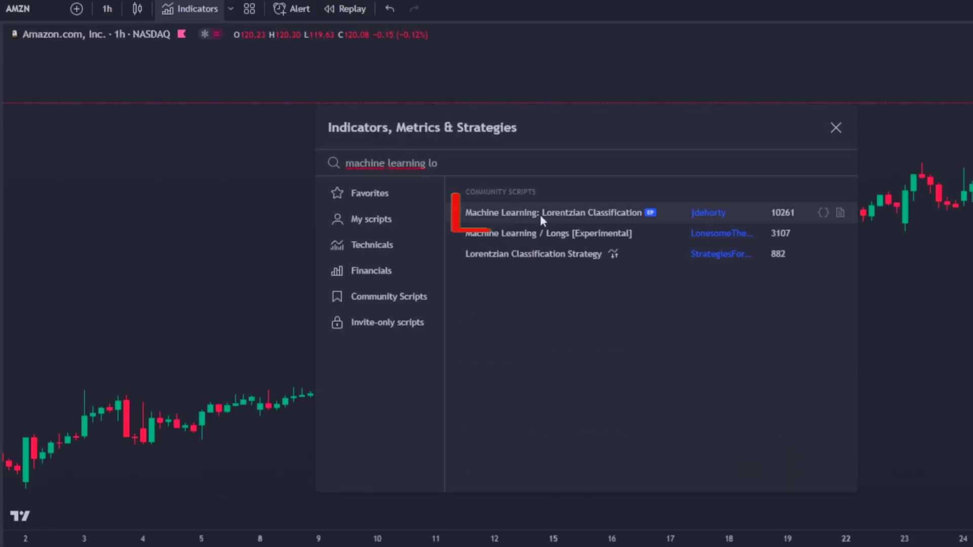
pyautogui.click(542, 210)
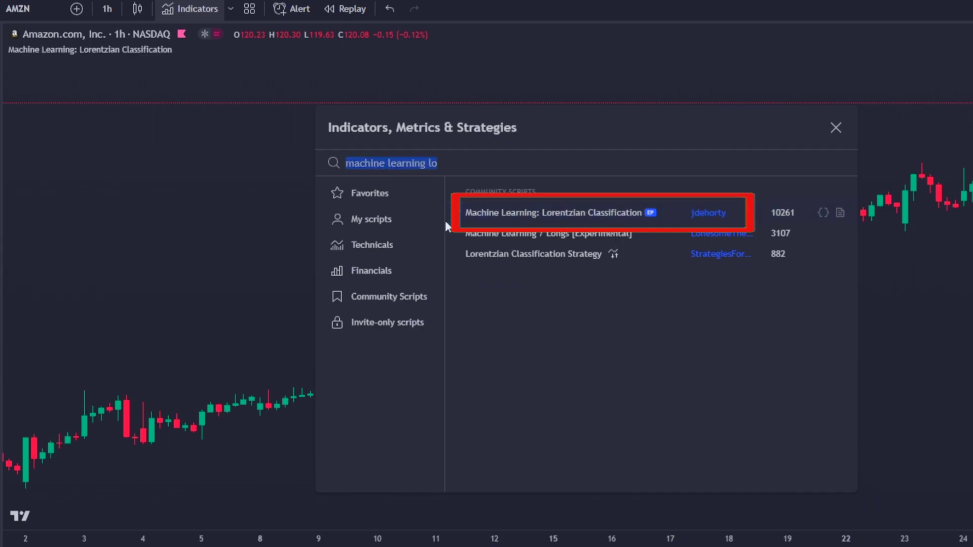
pyautogui.press('Escape')
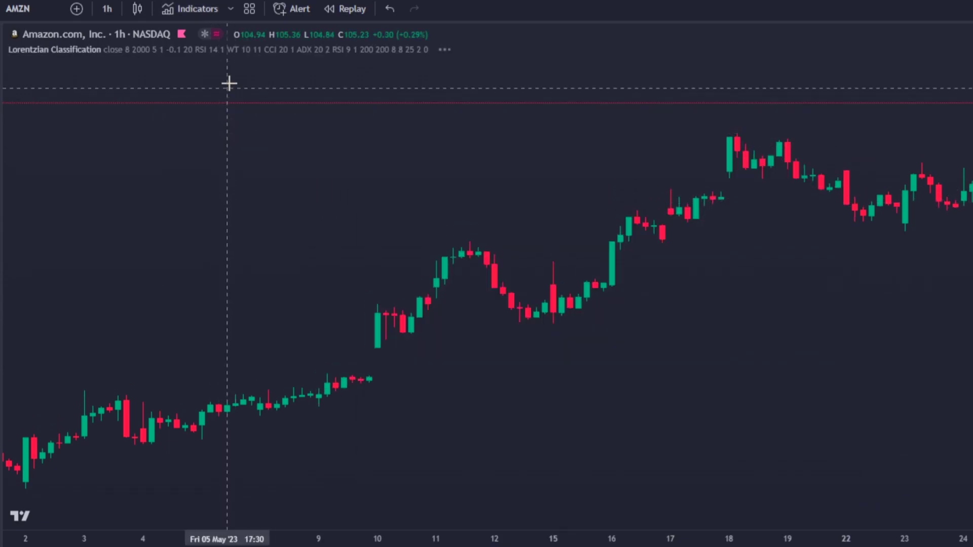
# Step: Review the Lorentzian Classification default settings and bring up the indicator search for Hull Moving Average
pyautogui.click(457, 49)
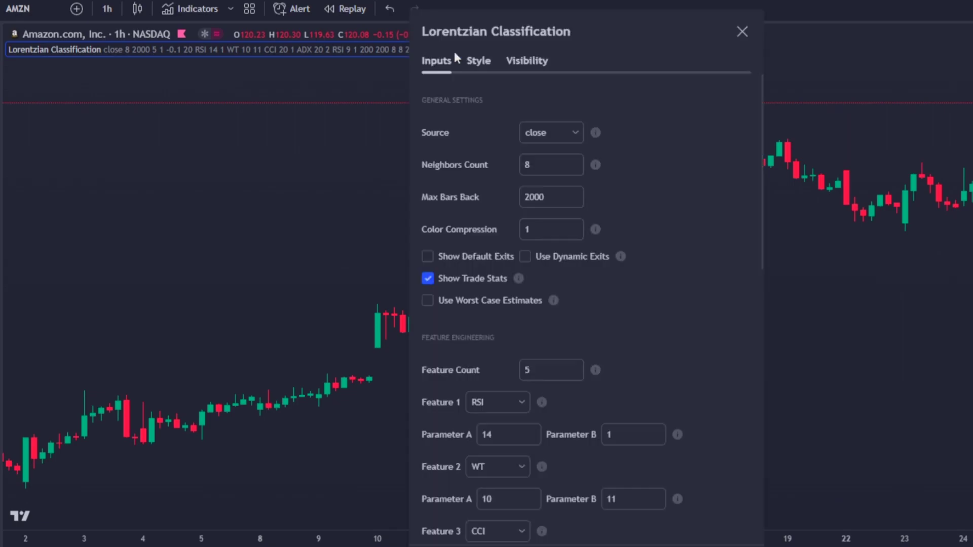
pyautogui.scroll(-10, 476, 284)
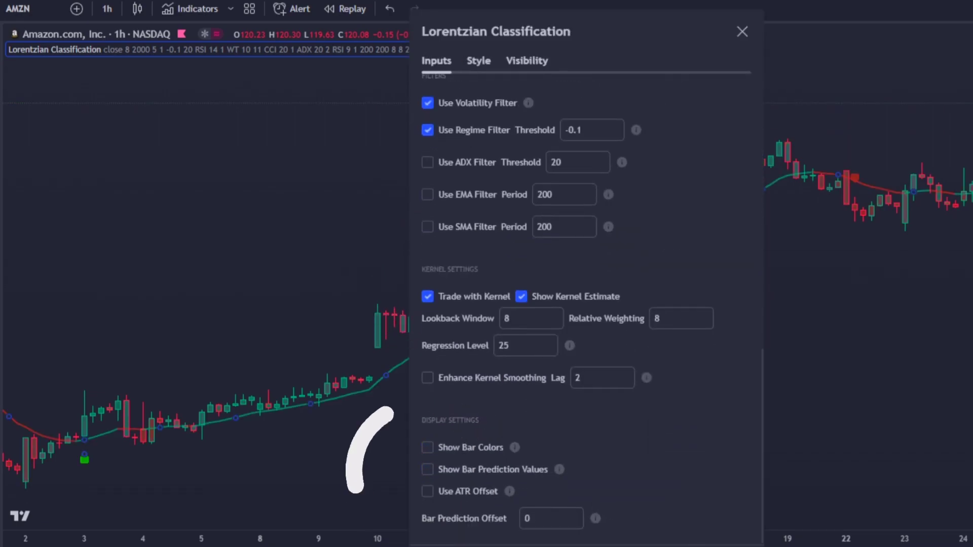
pyautogui.press('Escape')
pyautogui.click(194, 11)
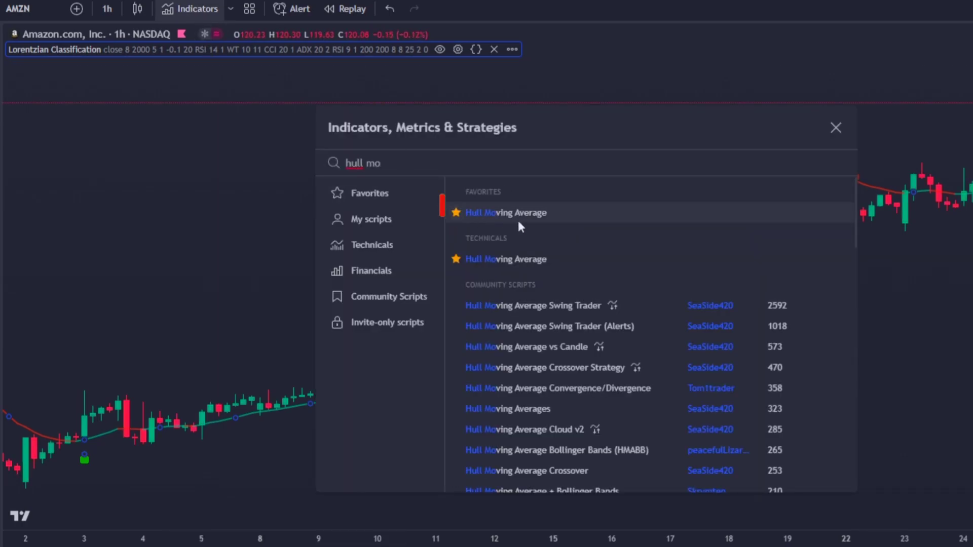
# Step: Add an 85-length Hull Moving Average as a thick yellow line, then search for 'didi index'
pyautogui.click(518, 216)
pyautogui.click(83, 65)
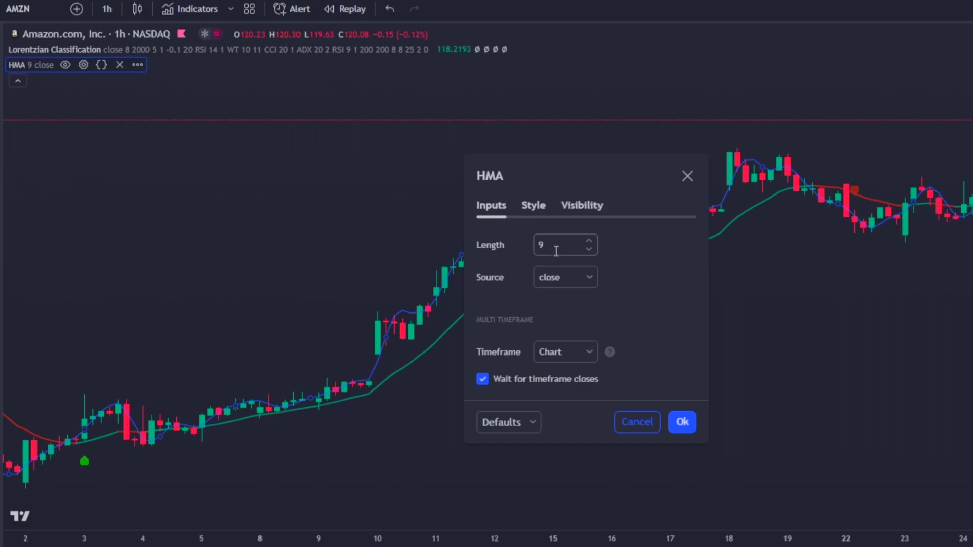
pyautogui.write('85')
pyautogui.click(534, 204)
pyautogui.click(538, 246)
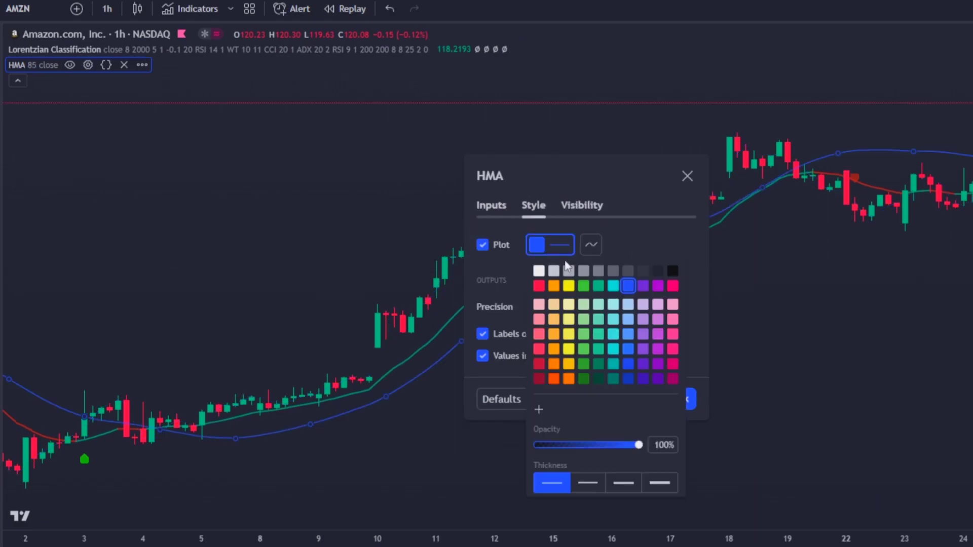
pyautogui.click(625, 484)
pyautogui.click(263, 236)
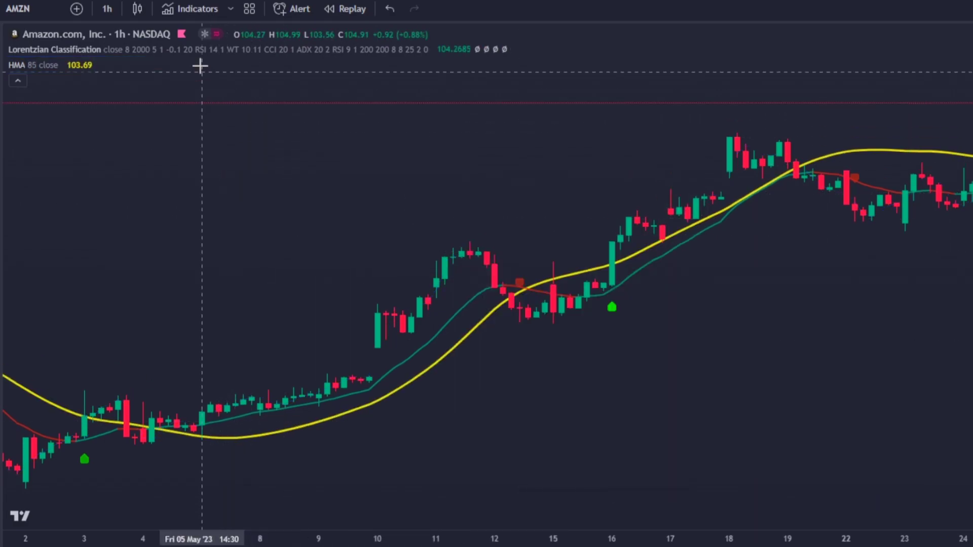
pyautogui.click(188, 13)
pyautogui.write('didi index')
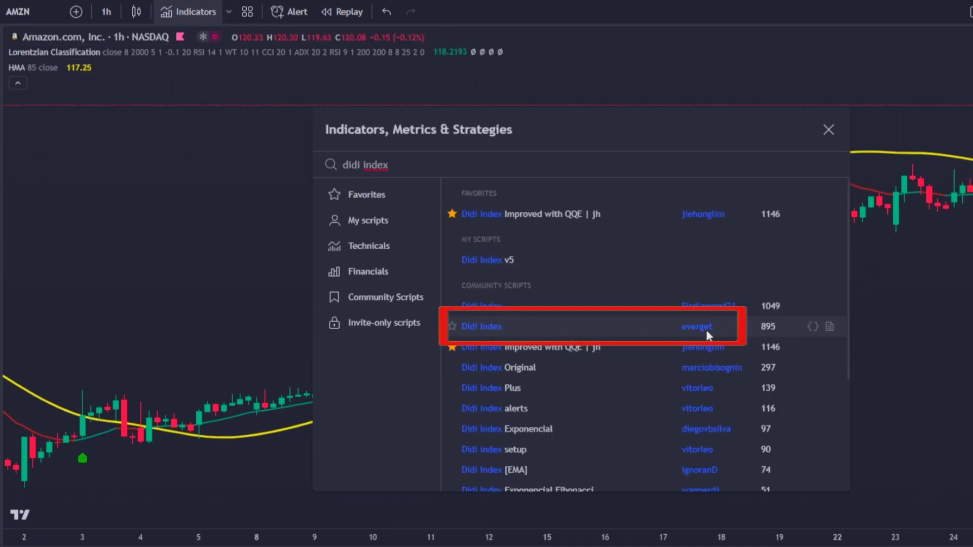
# Step: Add the everget Didi Index in a lower pane with lengths 8, 15 and 27
pyautogui.click(484, 323)
pyautogui.press('Escape')
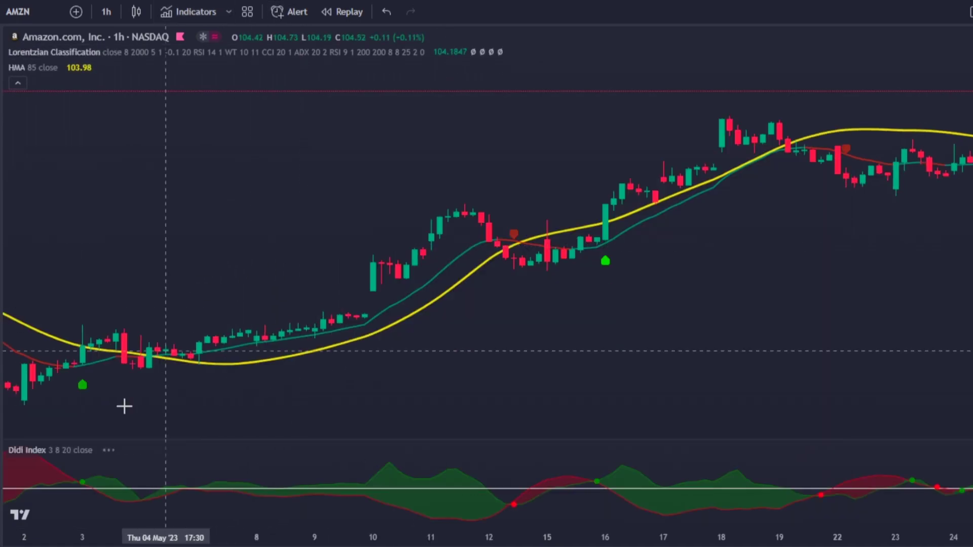
pyautogui.click(122, 450)
pyautogui.click(488, 101)
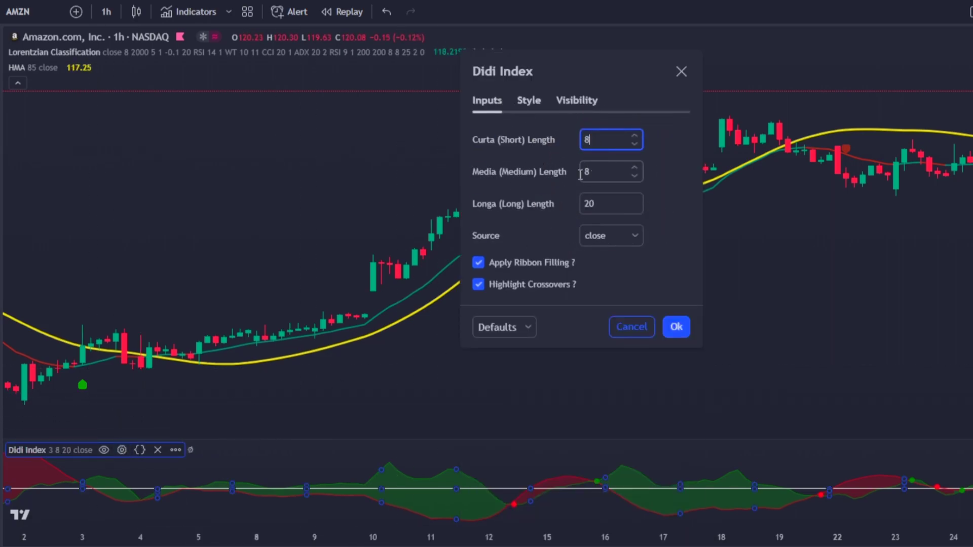
pyautogui.click(684, 330)
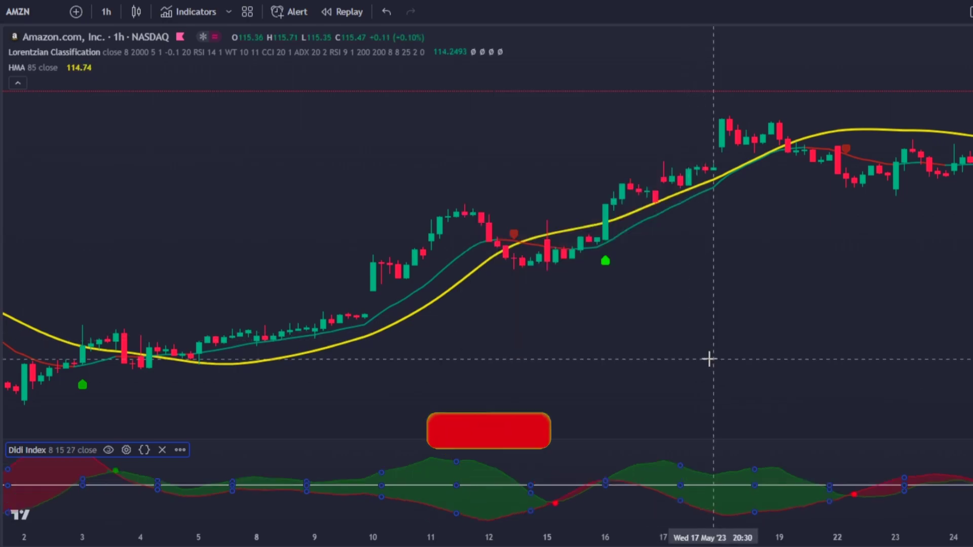
pyautogui.hscroll(-10, 434, 354)
pyautogui.hscroll(-5, 464, 362)
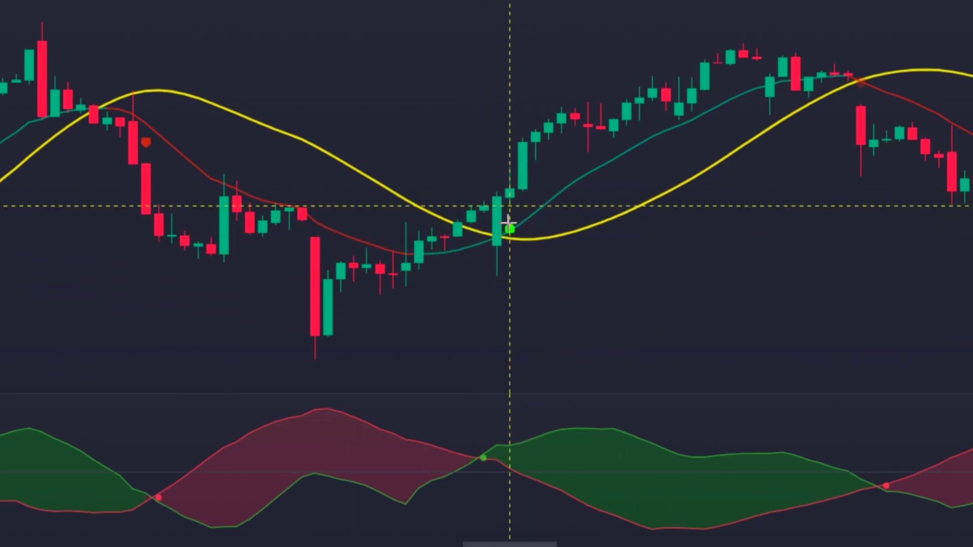
# Step: Draw a long position at the buy signal and a short position at the sell signal, extending each target
pyautogui.click(510, 190)
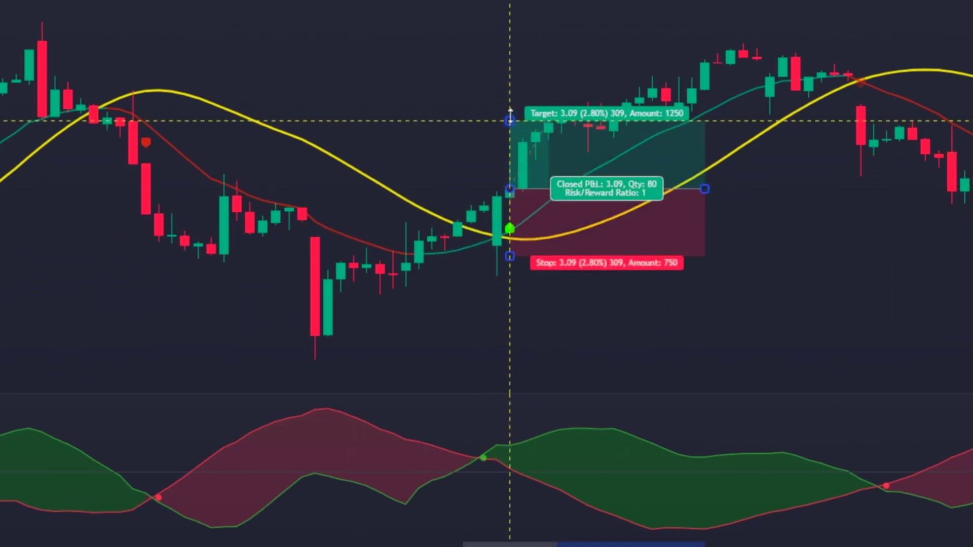
pyautogui.moveTo(510, 112); pyautogui.dragTo(517, 59)
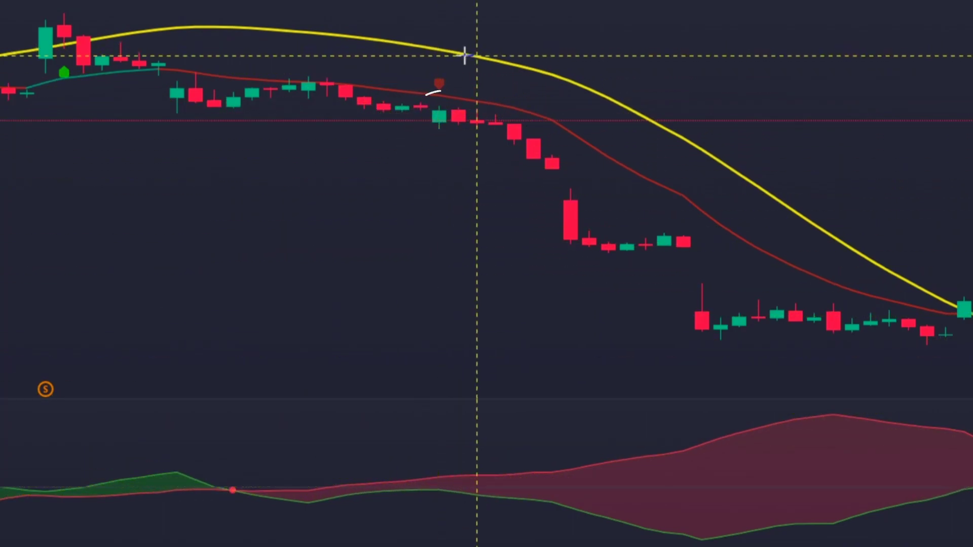
pyautogui.click(439, 110)
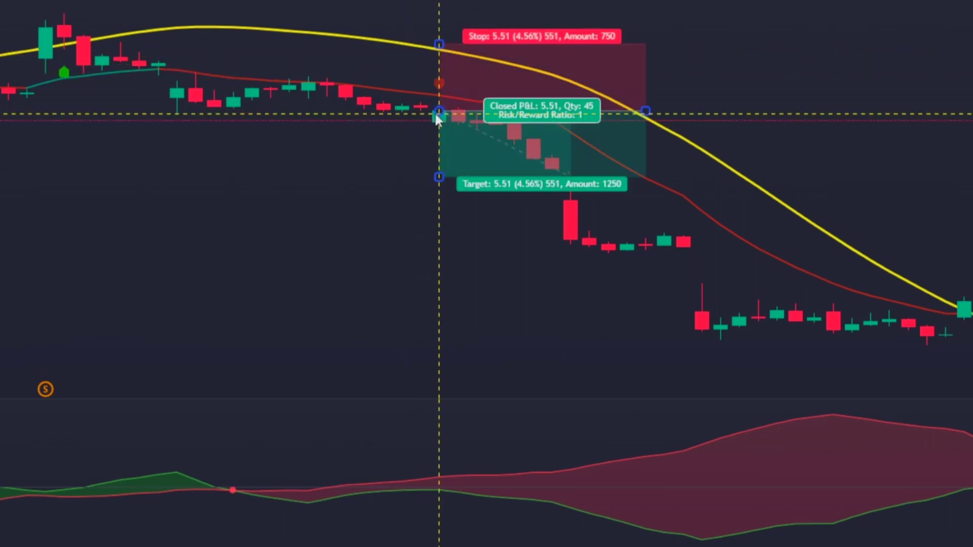
pyautogui.moveTo(439, 176); pyautogui.dragTo(439, 314)
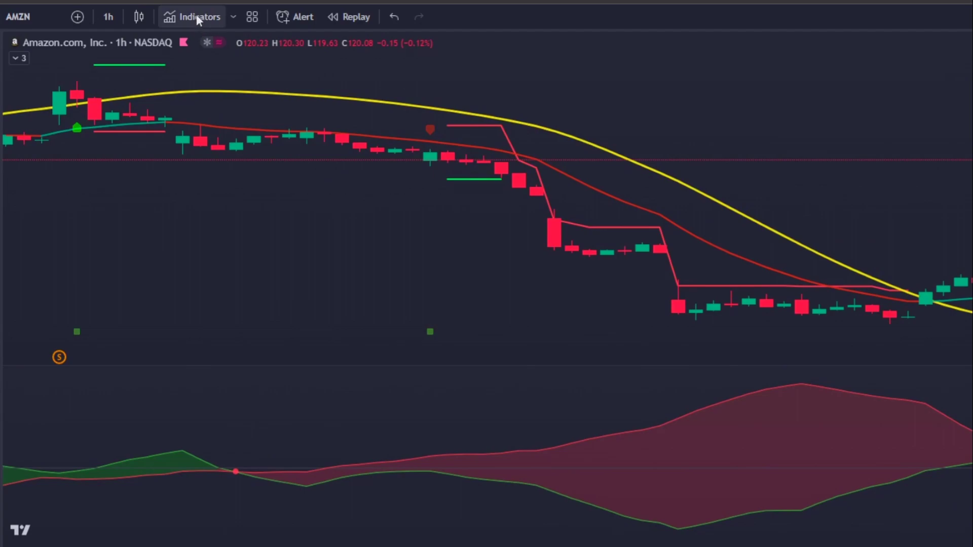
# Step: Add Average True Range to the chart in a new lower pane
pyautogui.click(197, 16)
pyautogui.write('atr')
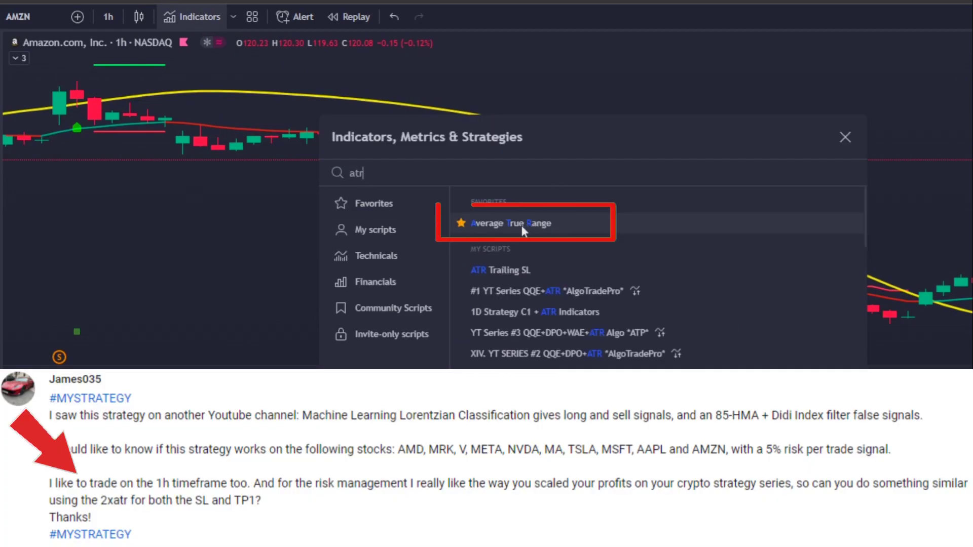
pyautogui.click(521, 224)
pyautogui.press('Escape')
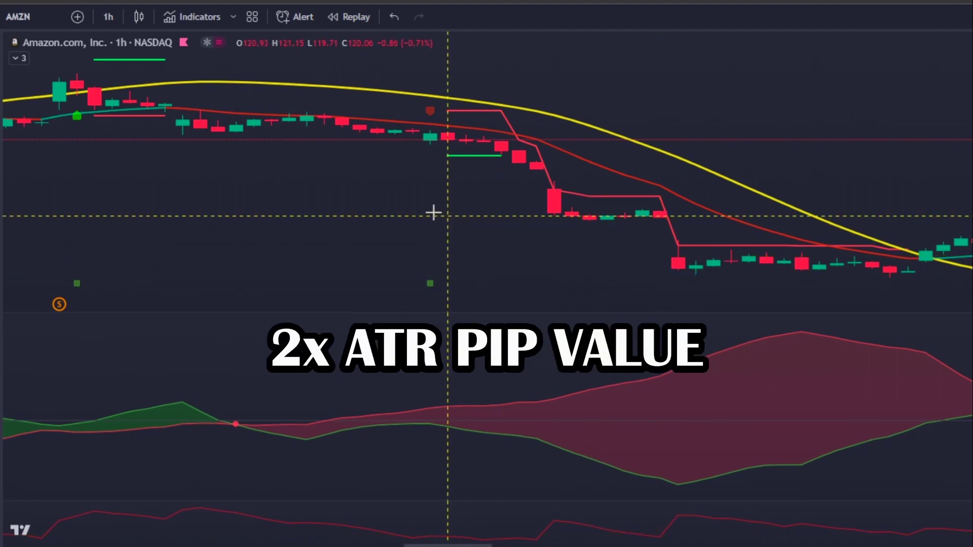
# Step: Place a short position at the sell signal with stop and target adjusted to ATR-based distances
pyautogui.click(430, 135)
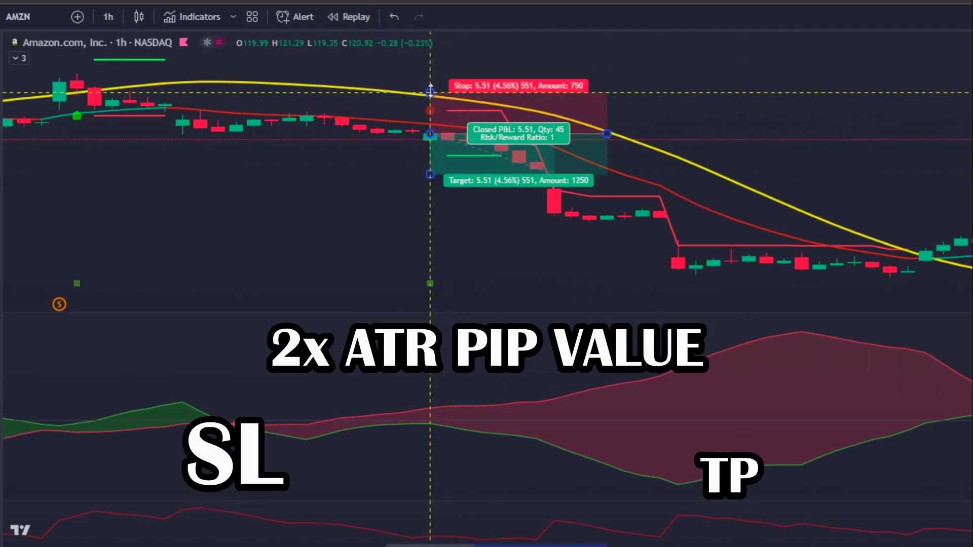
pyautogui.moveTo(429, 92); pyautogui.dragTo(427, 104)
pyautogui.moveTo(430, 174); pyautogui.dragTo(540, 222)
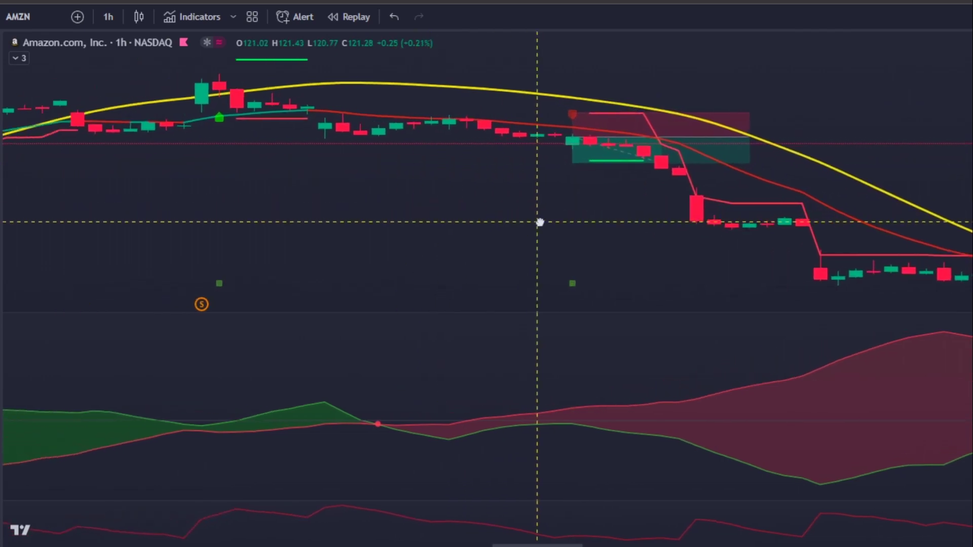
pyautogui.moveTo(753, 144); pyautogui.dragTo(662, 148)
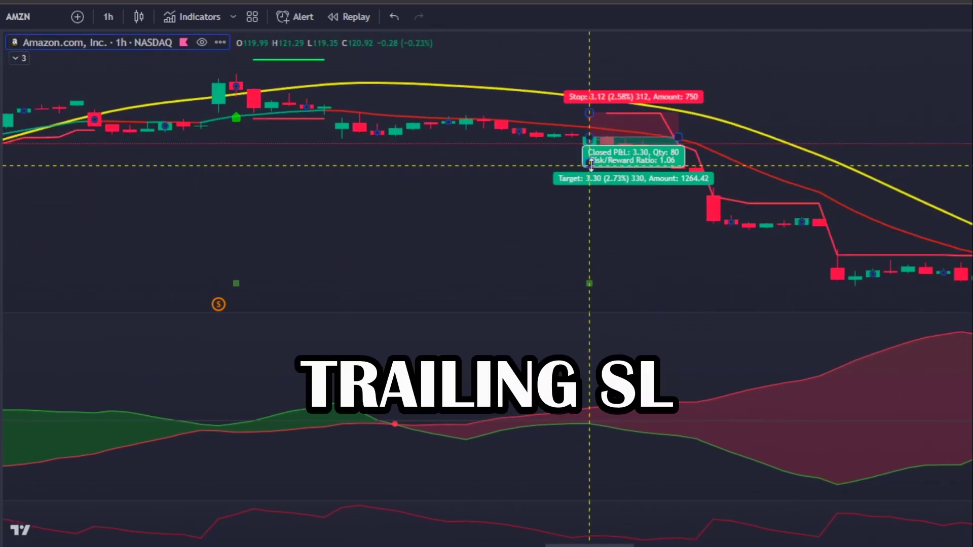
pyautogui.moveTo(591, 164); pyautogui.dragTo(611, 263)
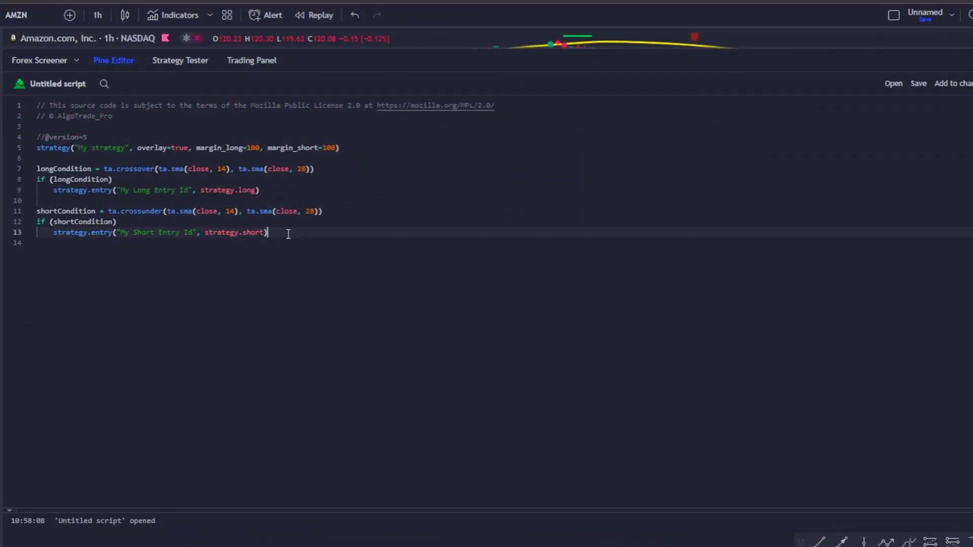
# Step: Delete the template's example entry code and retitle the Pine strategy MACD
pyautogui.moveTo(288, 234); pyautogui.dragTo(23, 162)
pyautogui.press('BackSpace')
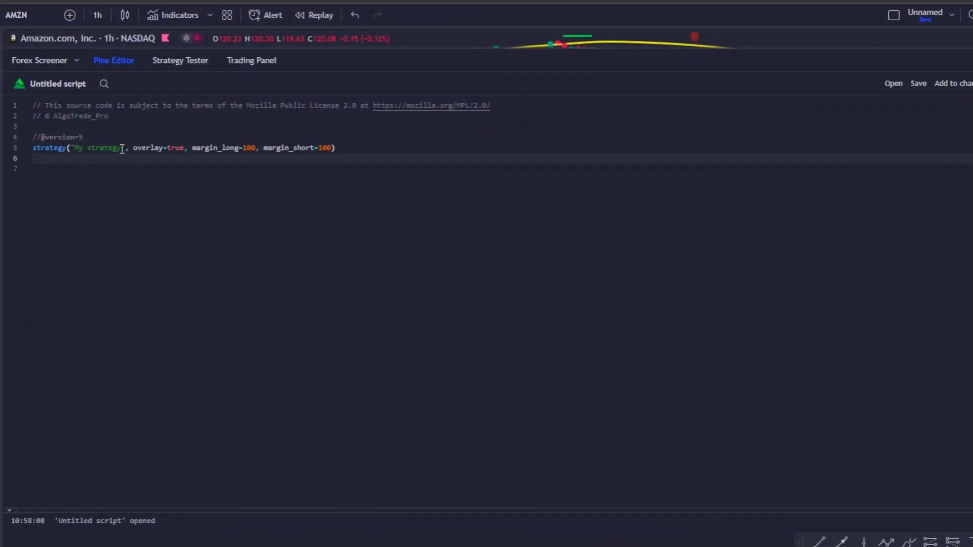
pyautogui.moveTo(122, 148); pyautogui.dragTo(81, 149)
pyautogui.write('ACD')
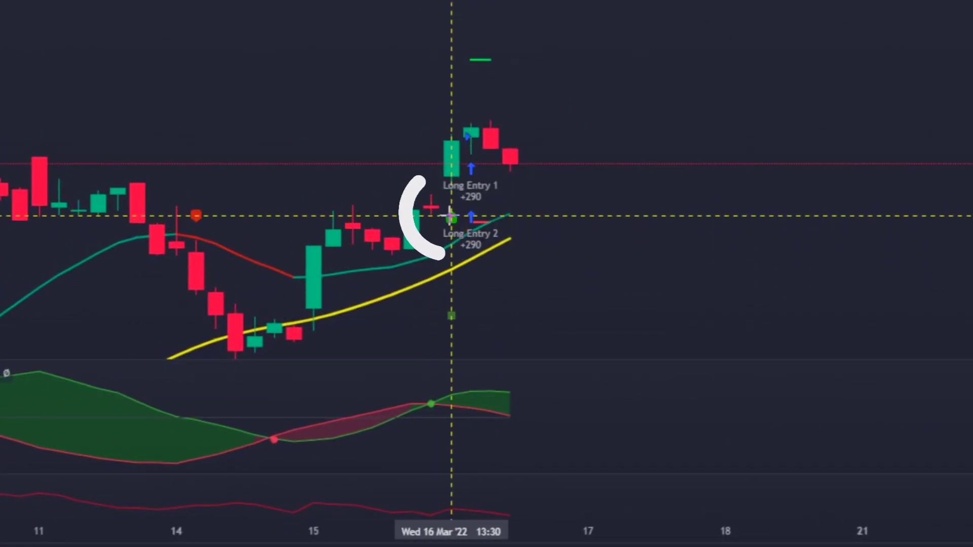
# Step: Place a long position on the Long Entry 1 candle with a 344-tick stop
pyautogui.click(450, 400)
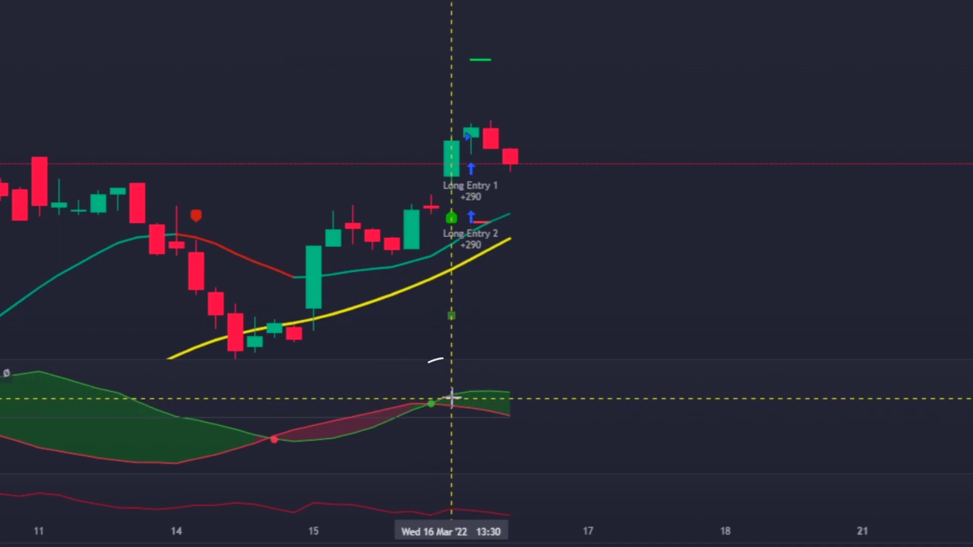
pyautogui.click(435, 165)
pyautogui.click(451, 141)
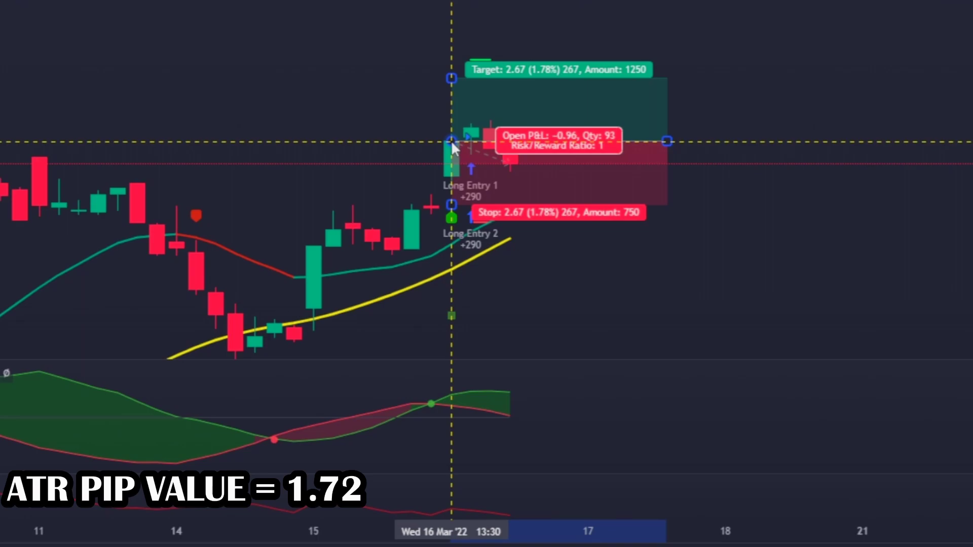
pyautogui.doubleClick(486, 141)
pyautogui.write('344')
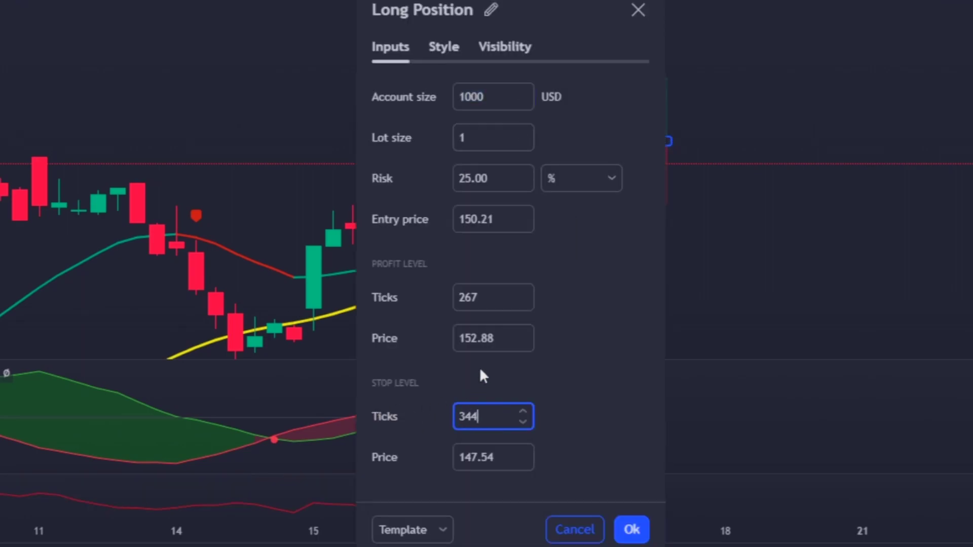
pyautogui.press('Return')
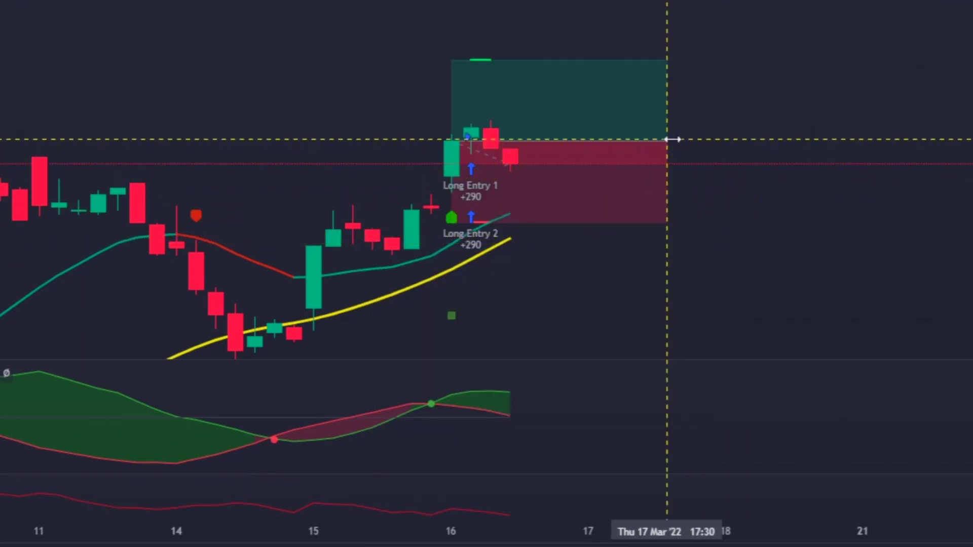
# Step: Stretch the long position wider and raise its target to 12.36 for a 3.59 risk/reward
pyautogui.moveTo(485, 76)
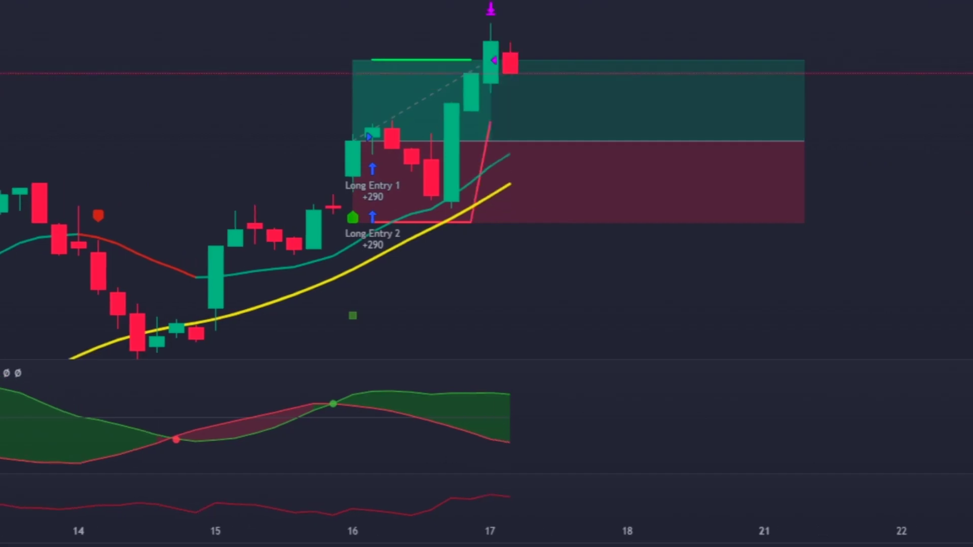
pyautogui.click(471, 74)
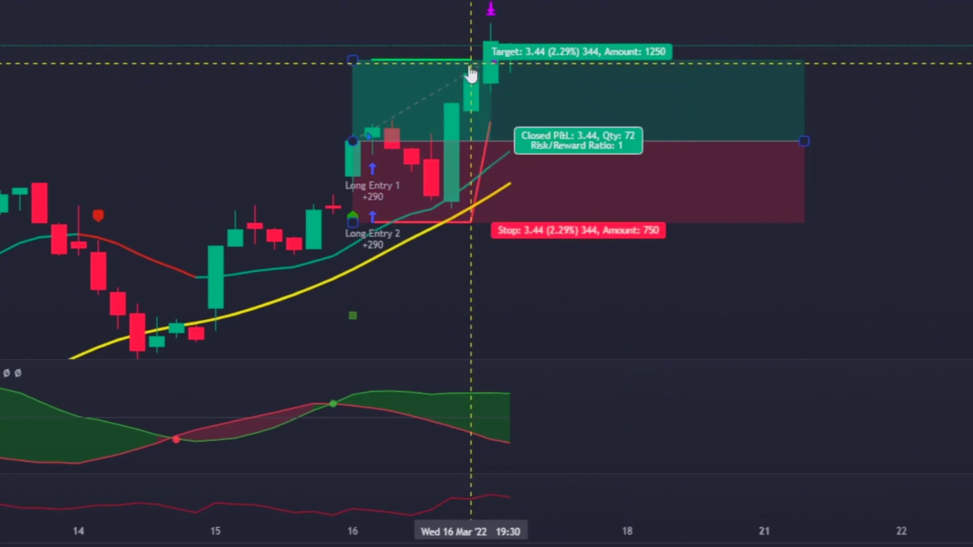
pyautogui.click(539, 278)
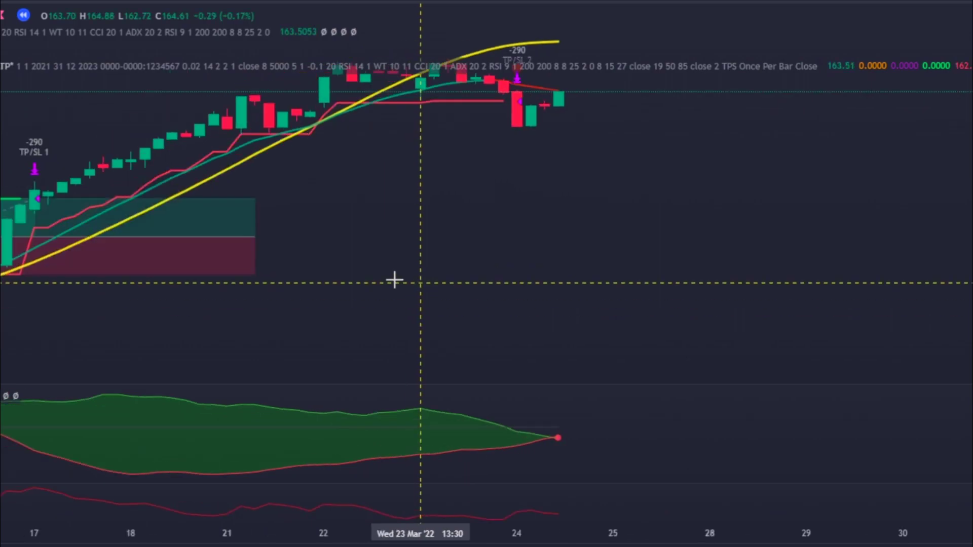
pyautogui.moveTo(262, 242); pyautogui.dragTo(467, 244)
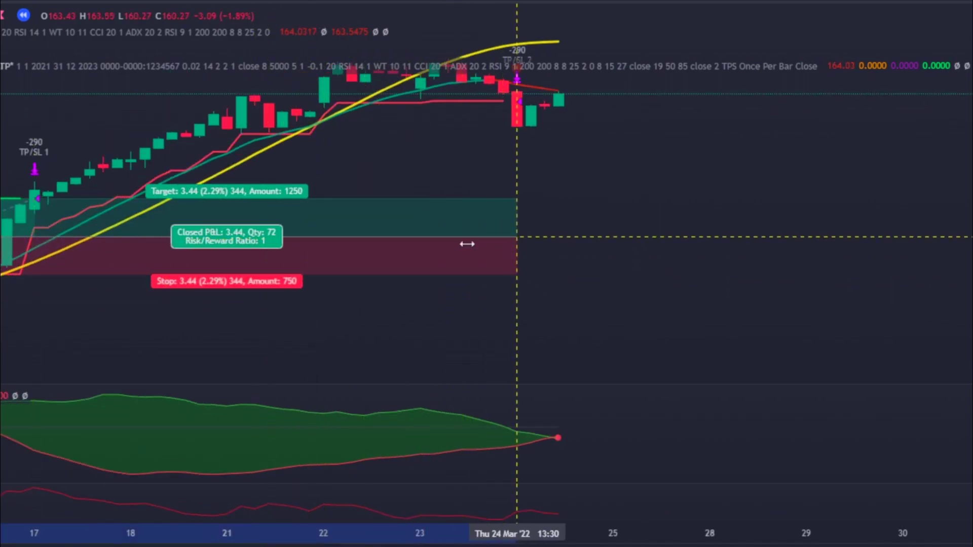
pyautogui.moveTo(472, 198); pyautogui.dragTo(533, 101)
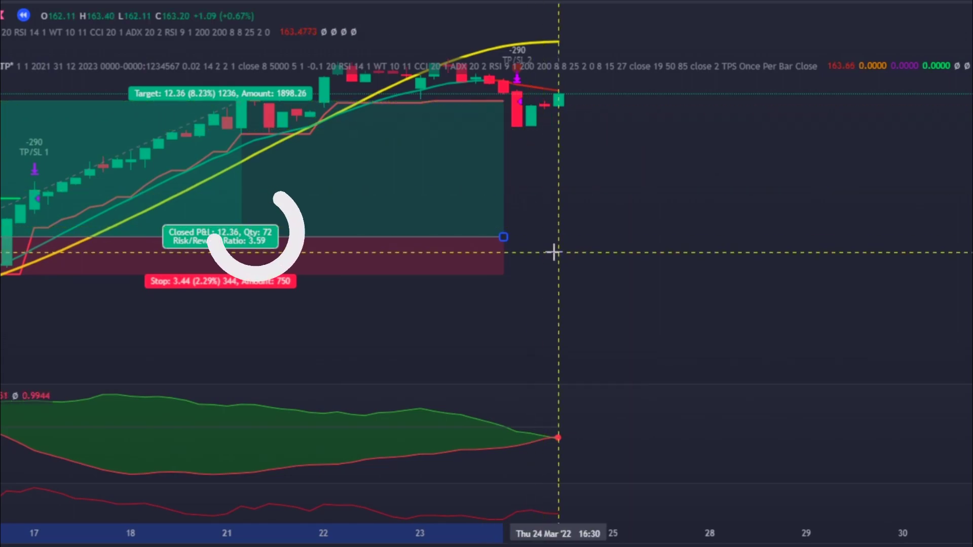
pyautogui.moveTo(554, 252); pyautogui.dragTo(817, 276)
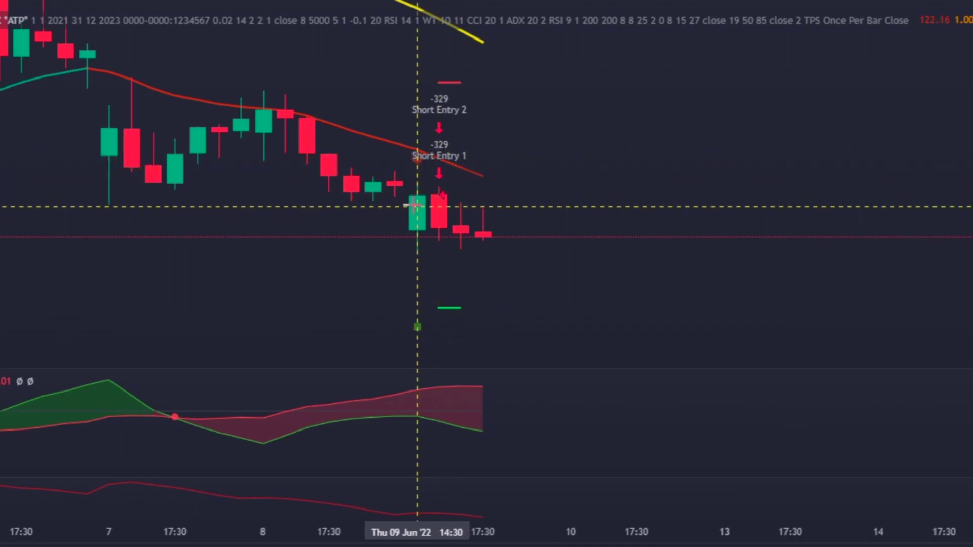
# Step: Advance the replay and place a short position on Short Entry 1 with 304-tick stop and target
pyautogui.click(416, 190)
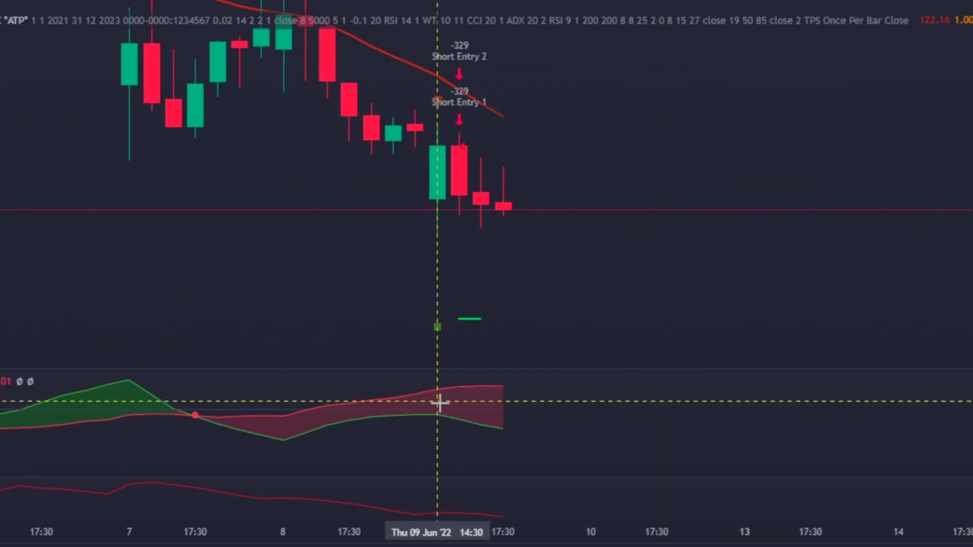
pyautogui.click(437, 423)
pyautogui.click(456, 212)
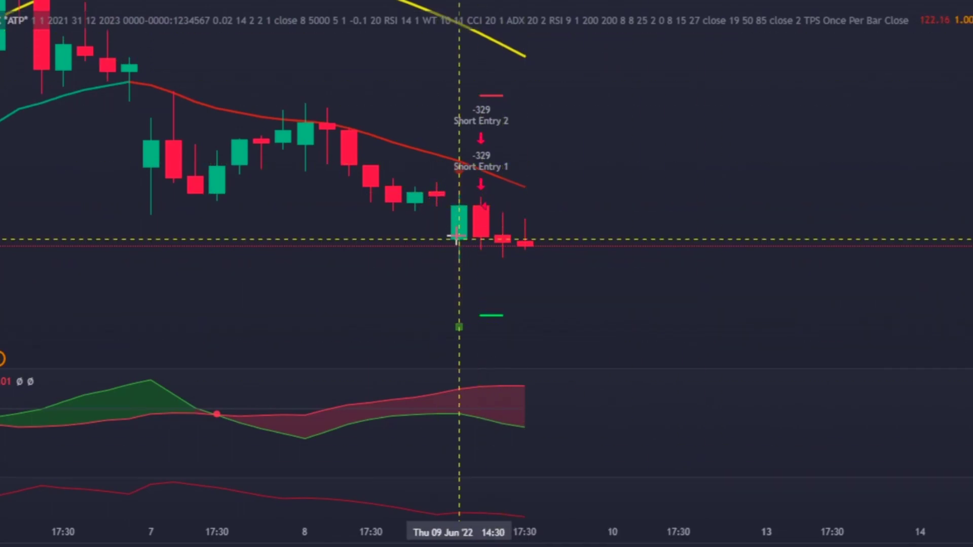
pyautogui.click(458, 206)
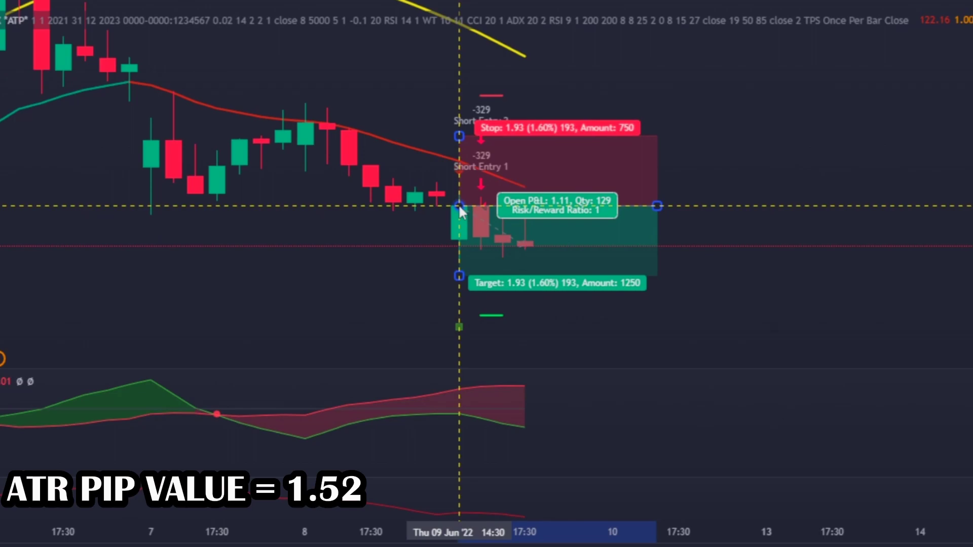
pyautogui.doubleClick(489, 217)
pyautogui.write('304')
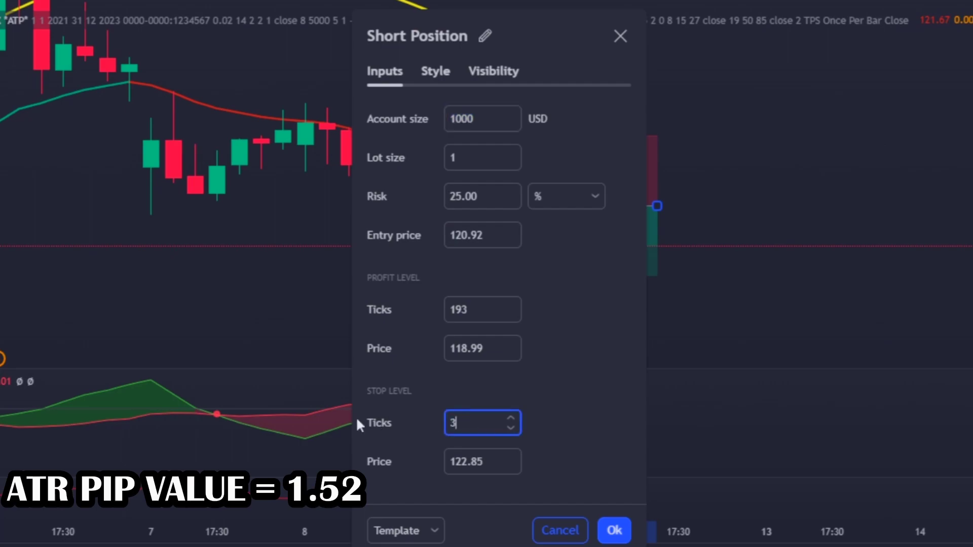
pyautogui.click(462, 309)
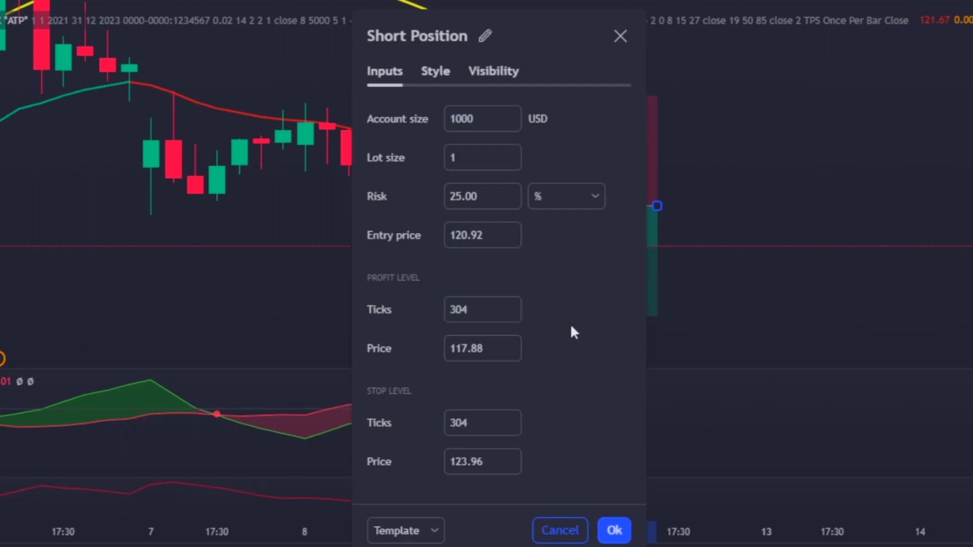
pyautogui.press('Return')
# Step: Extend the short position further right in time while rescaling the chart view
pyautogui.moveTo(658, 206); pyautogui.dragTo(876, 207)
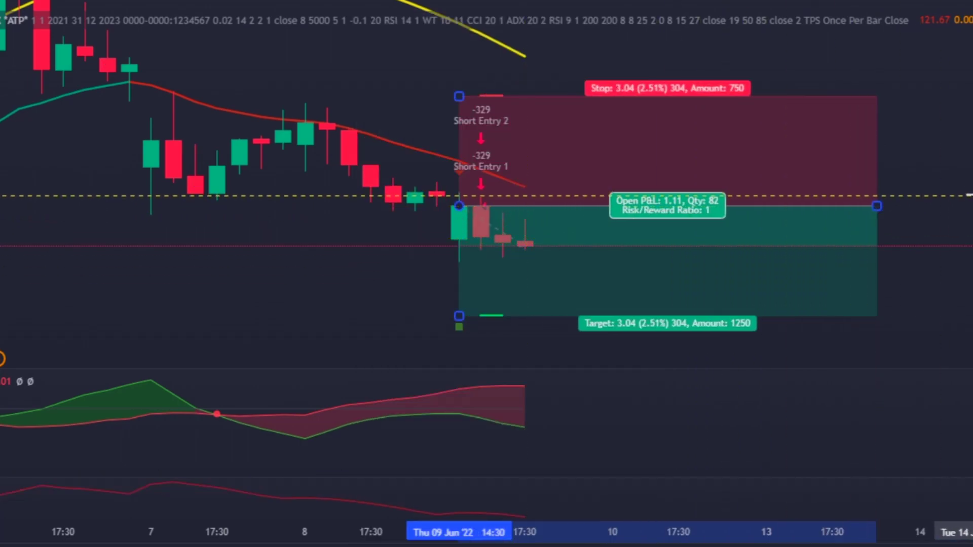
pyautogui.click(968, 191)
pyautogui.moveTo(967, 243); pyautogui.dragTo(967, 211)
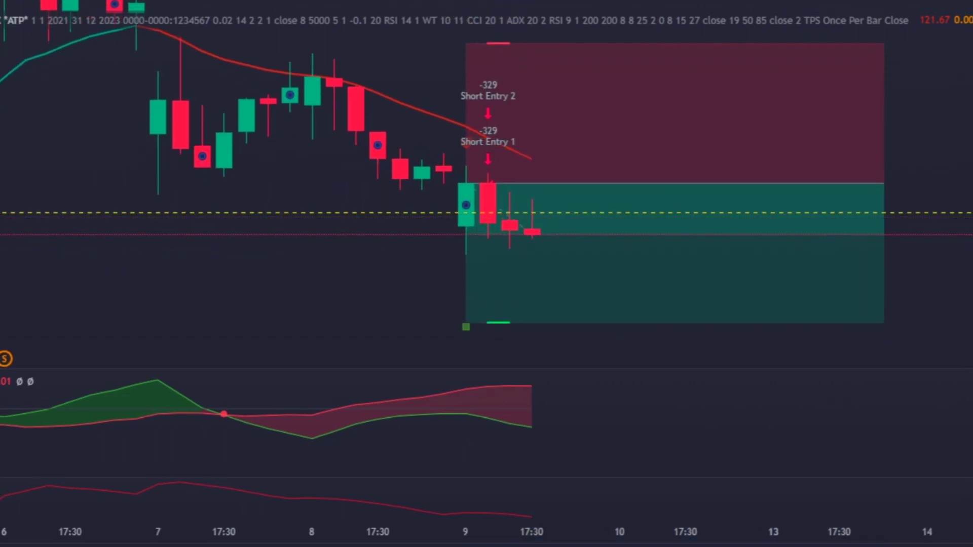
pyautogui.moveTo(619, 318); pyautogui.dragTo(563, 318)
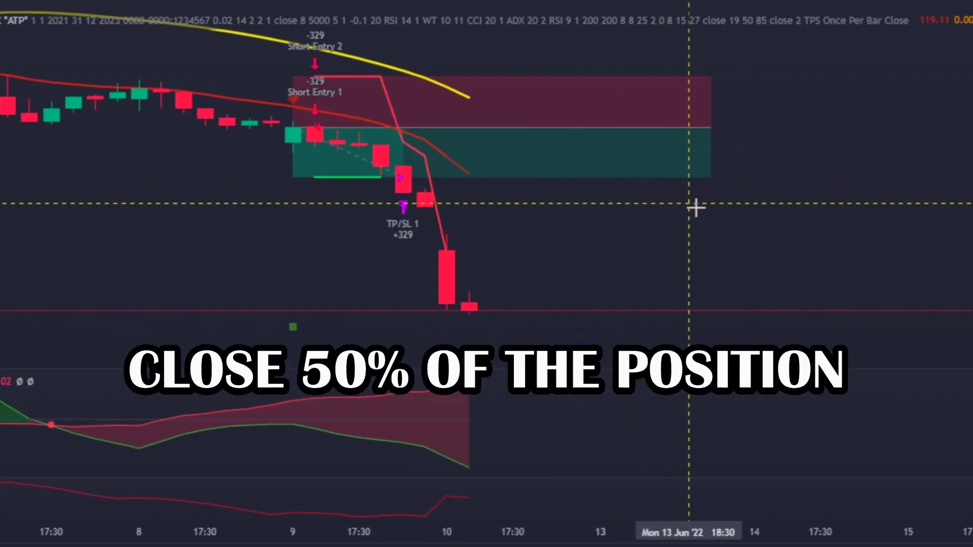
pyautogui.moveTo(712, 128); pyautogui.dragTo(873, 135)
pyautogui.click(566, 469)
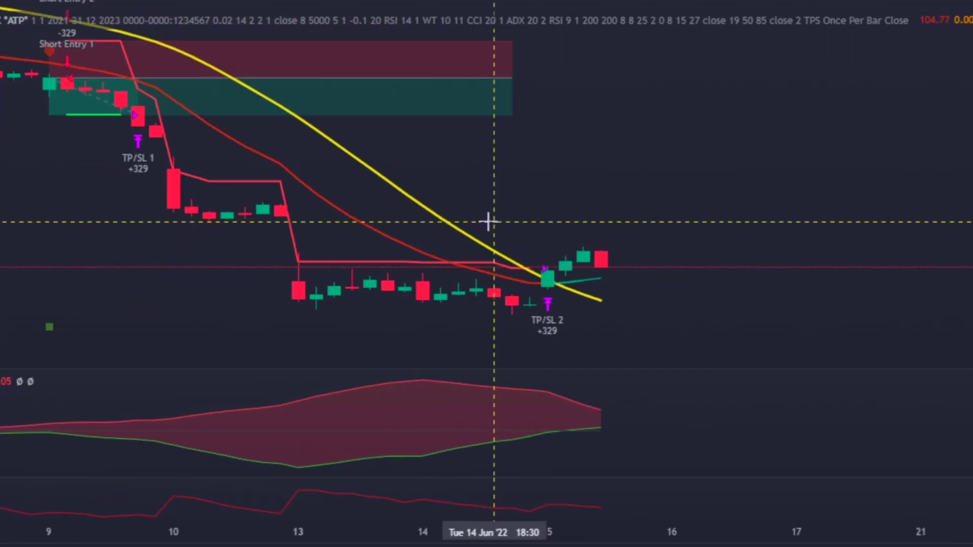
# Step: Widen the short position and lower its target until the 9 Jun '22 trade reaches it
pyautogui.moveTo(517, 79); pyautogui.dragTo(529, 78)
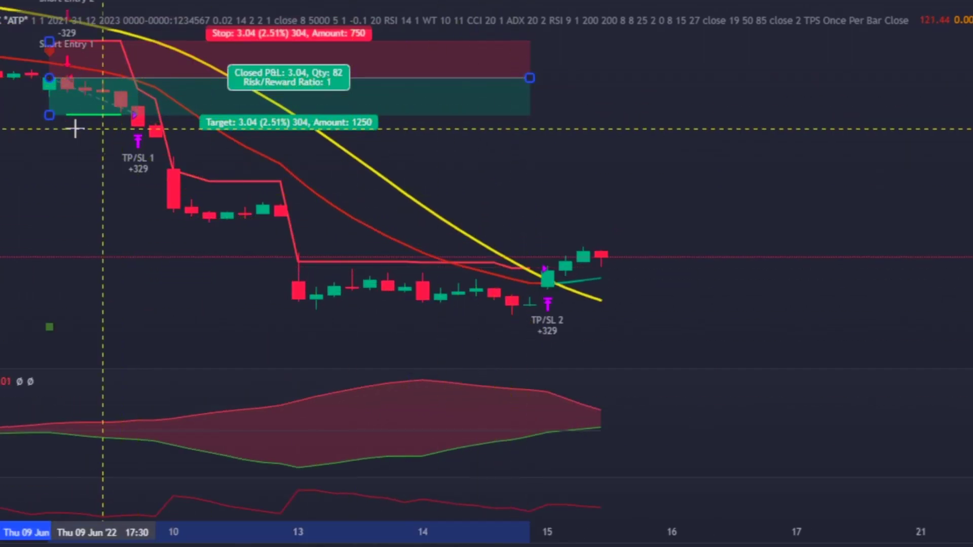
pyautogui.moveTo(49, 116); pyautogui.dragTo(551, 266)
pyautogui.moveTo(527, 76); pyautogui.dragTo(566, 78)
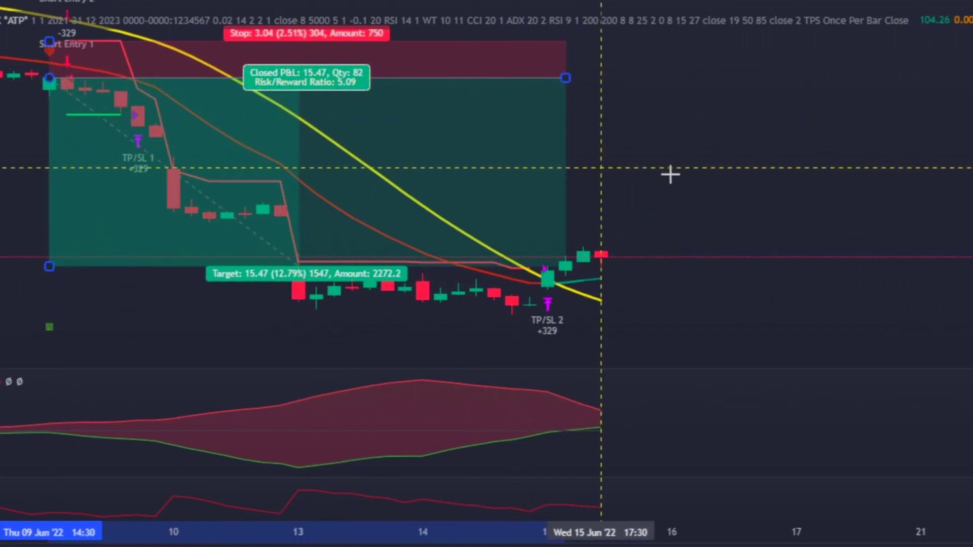
pyautogui.moveTo(670, 175); pyautogui.dragTo(852, 193)
pyautogui.scroll(-3, 917, 205)
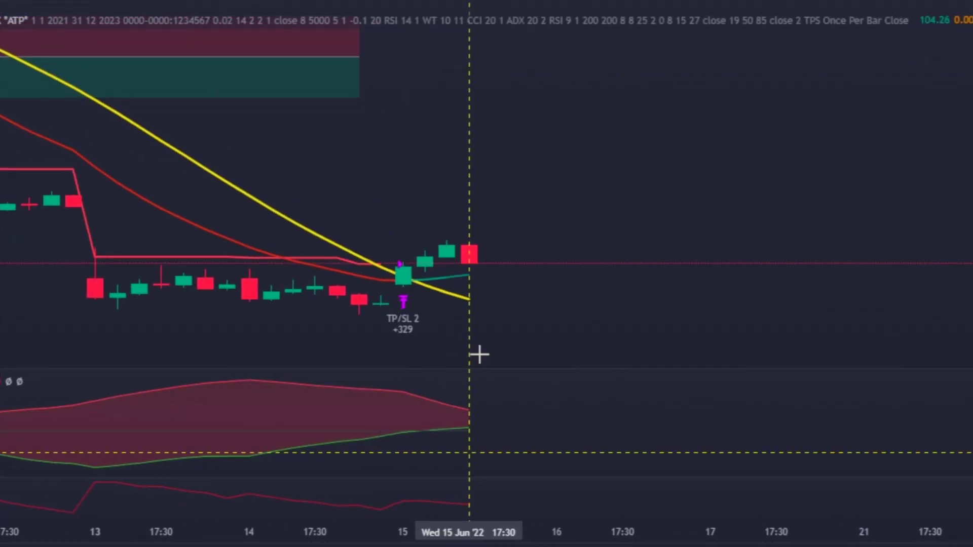
pyautogui.scroll(-2, 356, 203)
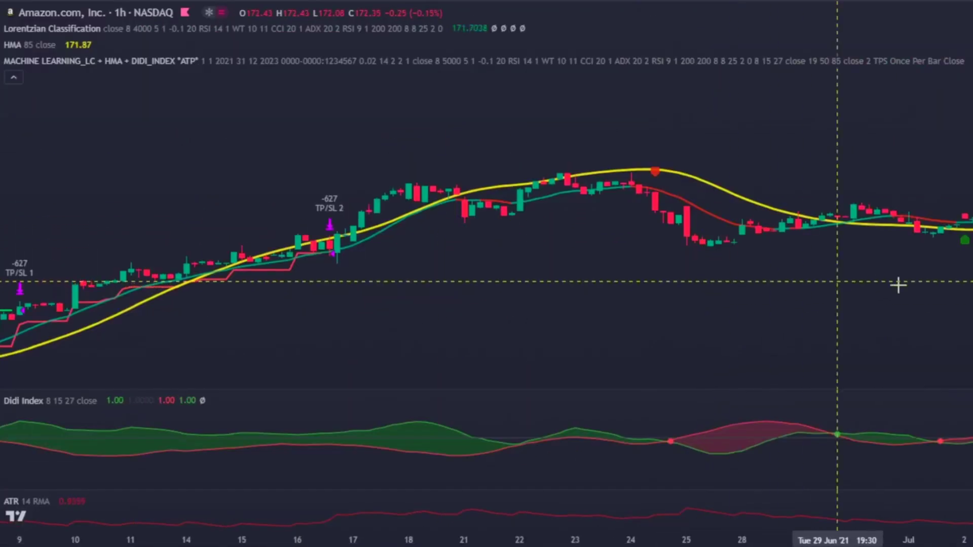
# Step: Scroll the Amazon 1h chart forward from July 2021 into March 2022 to review the strategy's trades
pyautogui.moveTo(897, 285); pyautogui.dragTo(480, 277)
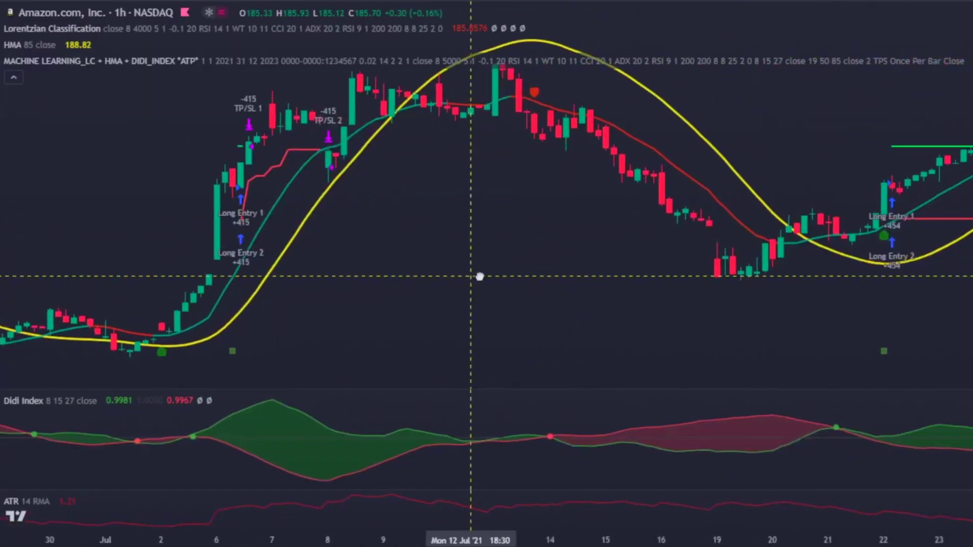
pyautogui.hscroll(15, 480, 277)
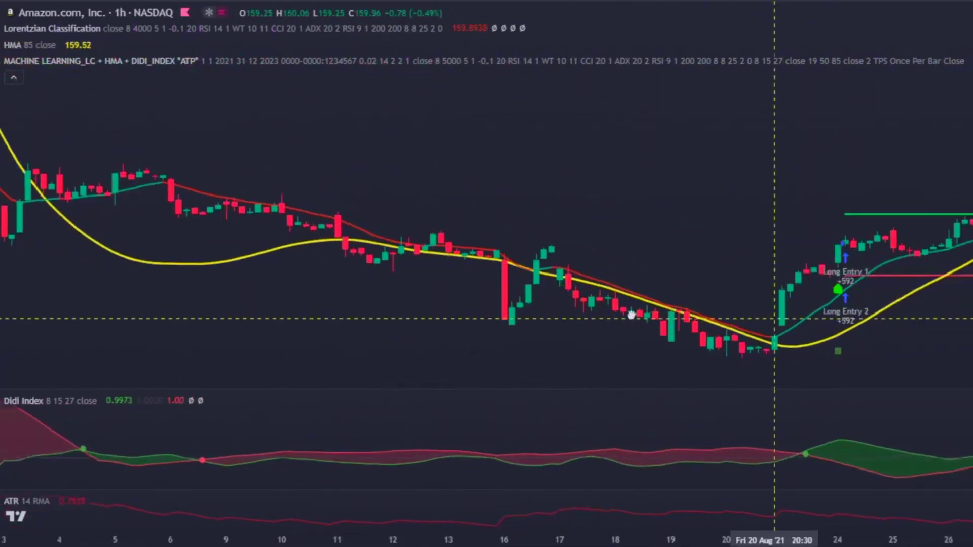
pyautogui.hscroll(15, 631, 315)
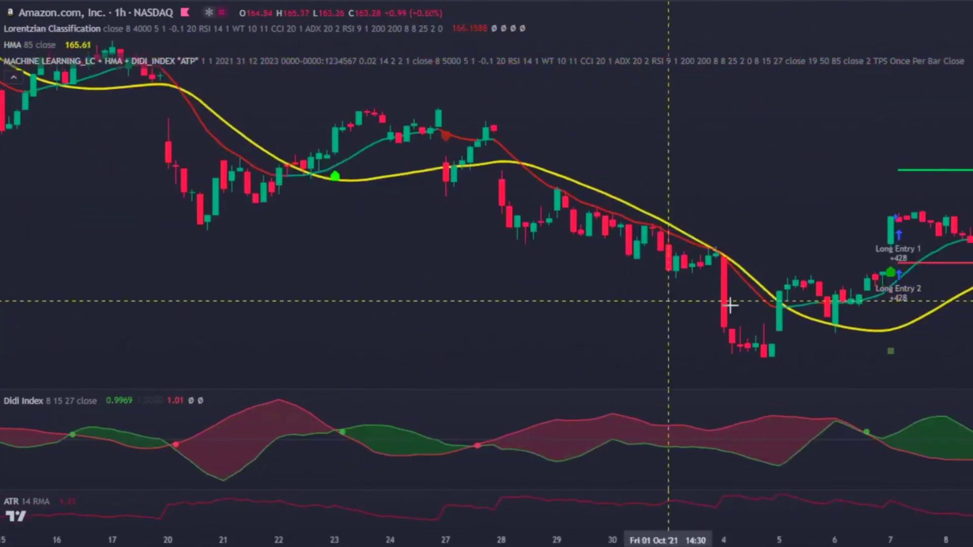
pyautogui.hscroll(15, 729, 305)
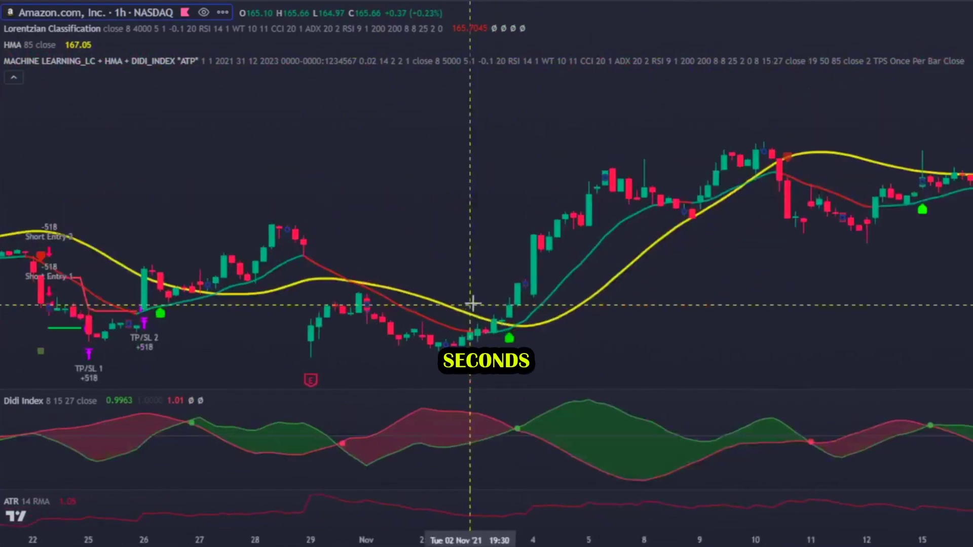
pyautogui.hscroll(15, 472, 304)
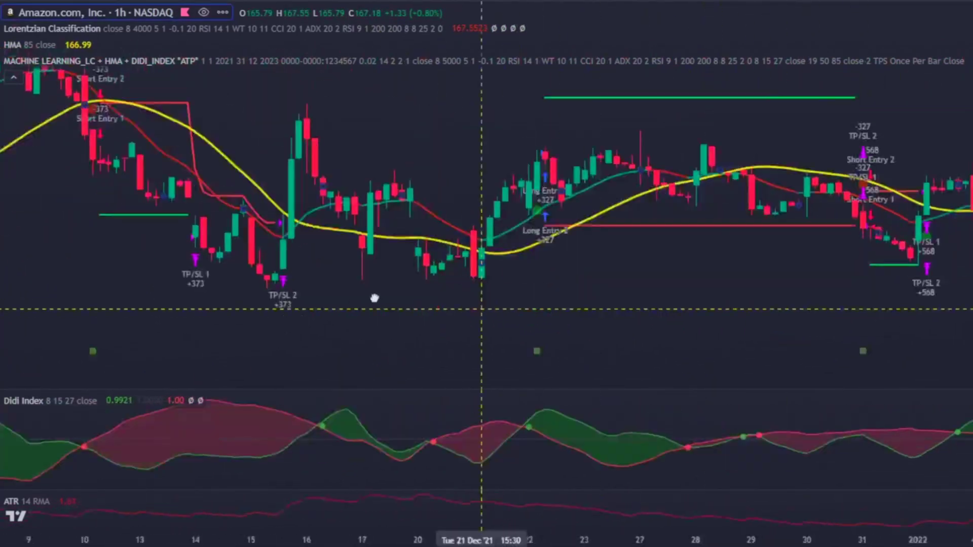
pyautogui.hscroll(15, 374, 298)
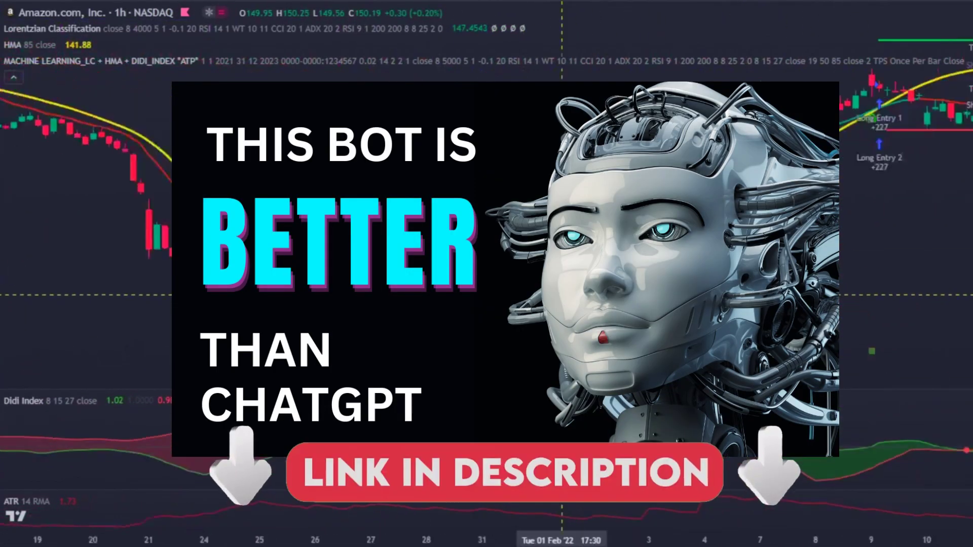
pyautogui.hscroll(15, 380, 283)
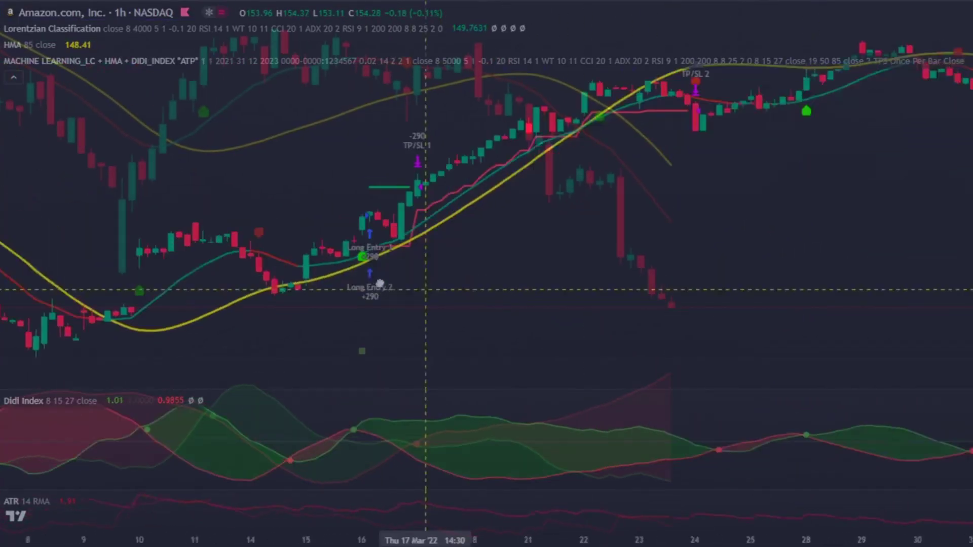
pyautogui.hscroll(5, 379, 283)
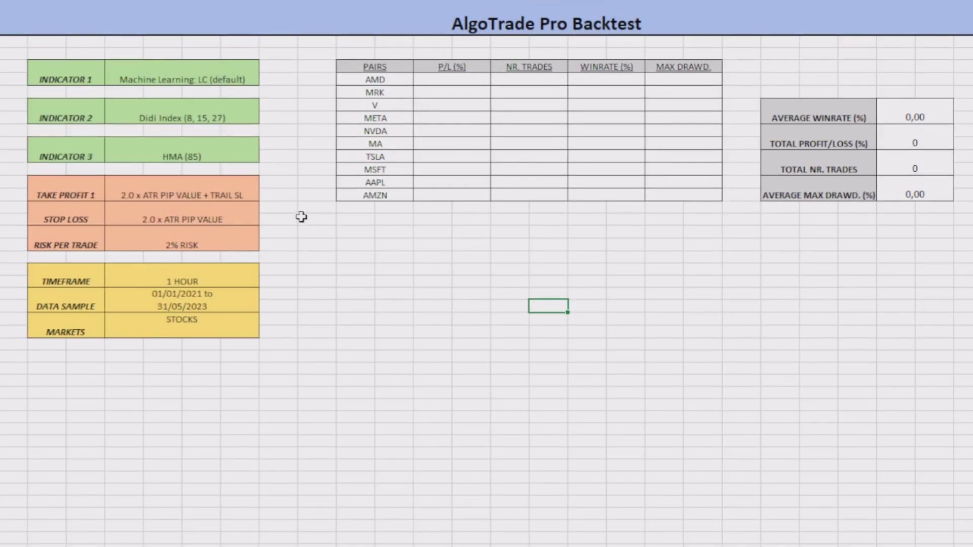
pyautogui.moveTo(73, 99); pyautogui.dragTo(203, 149)
pyautogui.click(326, 227)
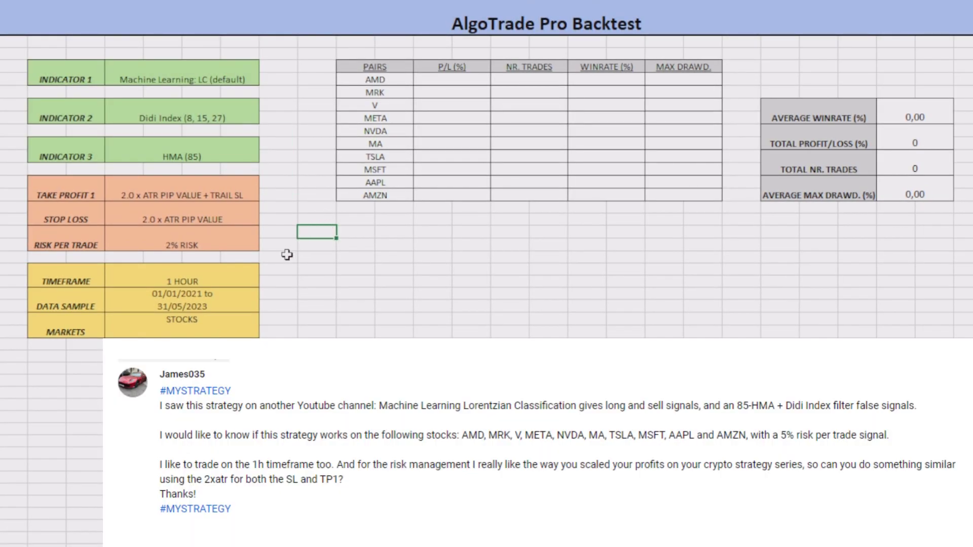
pyautogui.moveTo(54, 279); pyautogui.dragTo(186, 278)
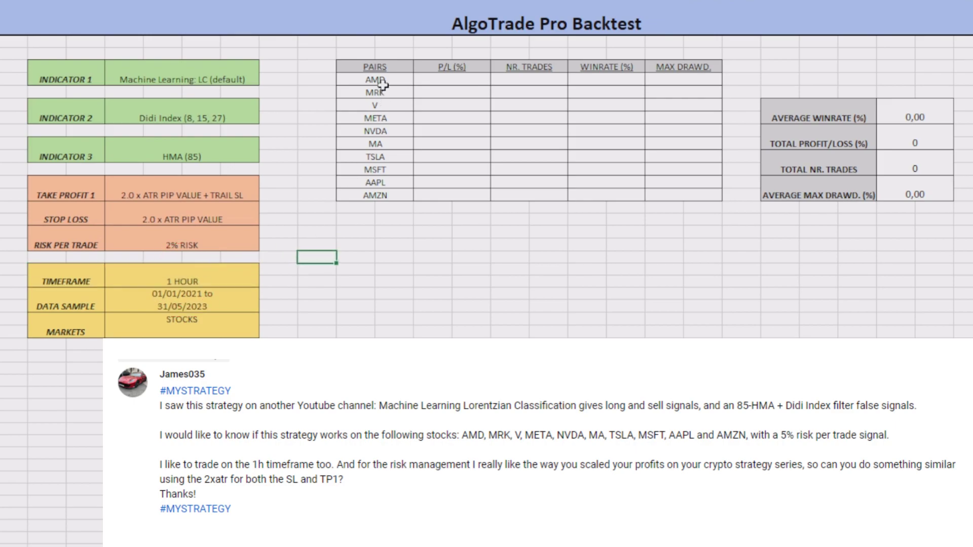
pyautogui.moveTo(378, 81); pyautogui.dragTo(377, 195)
pyautogui.click(310, 213)
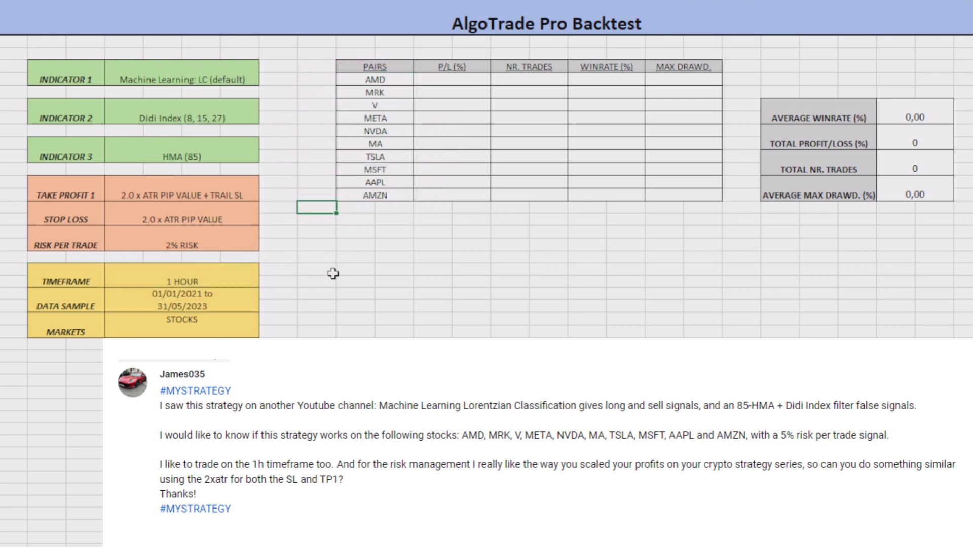
pyautogui.moveTo(49, 305); pyautogui.dragTo(207, 306)
pyautogui.click(230, 293)
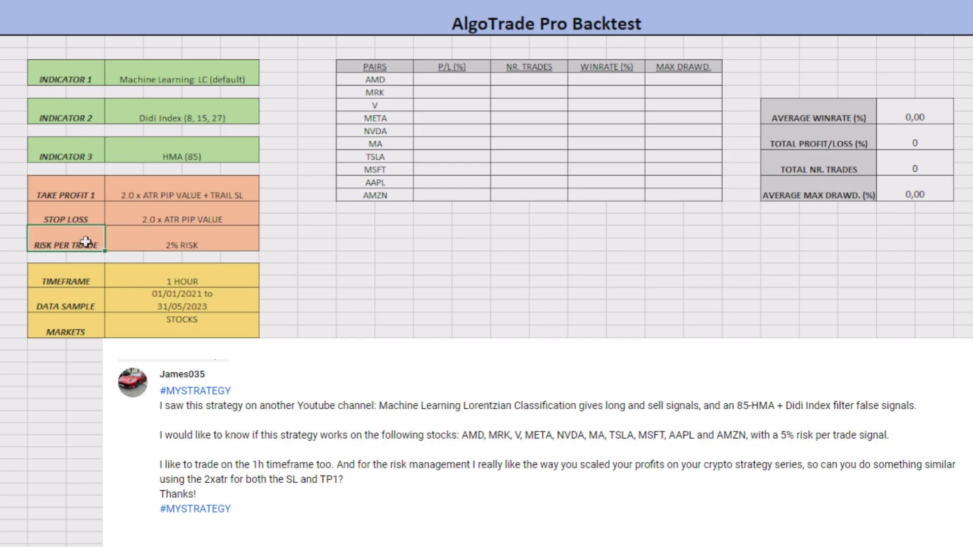
pyautogui.click(216, 244)
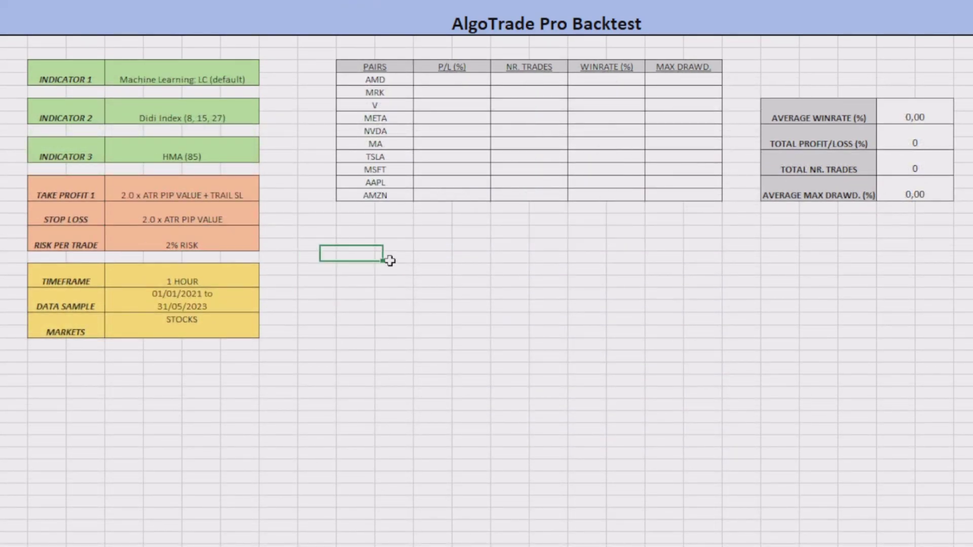
pyautogui.moveTo(436, 85); pyautogui.dragTo(689, 198)
pyautogui.click(714, 223)
pyautogui.moveTo(783, 116); pyautogui.dragTo(936, 198)
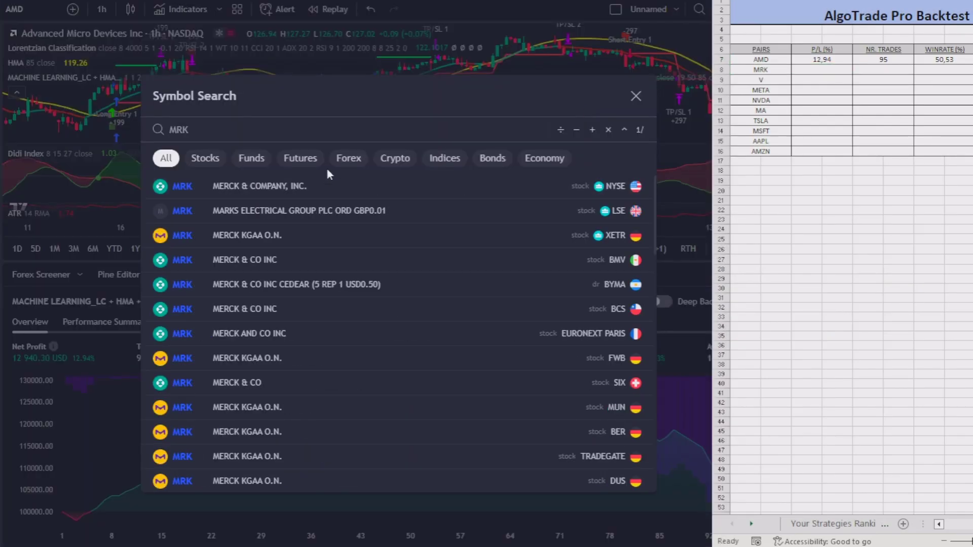
# Step: Enter the MRK results: 19,1 P/L, 92 trades and 51,09 winrate
pyautogui.click(326, 172)
pyautogui.write('19,1')
pyautogui.press('Tab')
pyautogui.write('92')
pyautogui.press('Tab')
pyautogui.write('51,09')
pyautogui.press('Return')
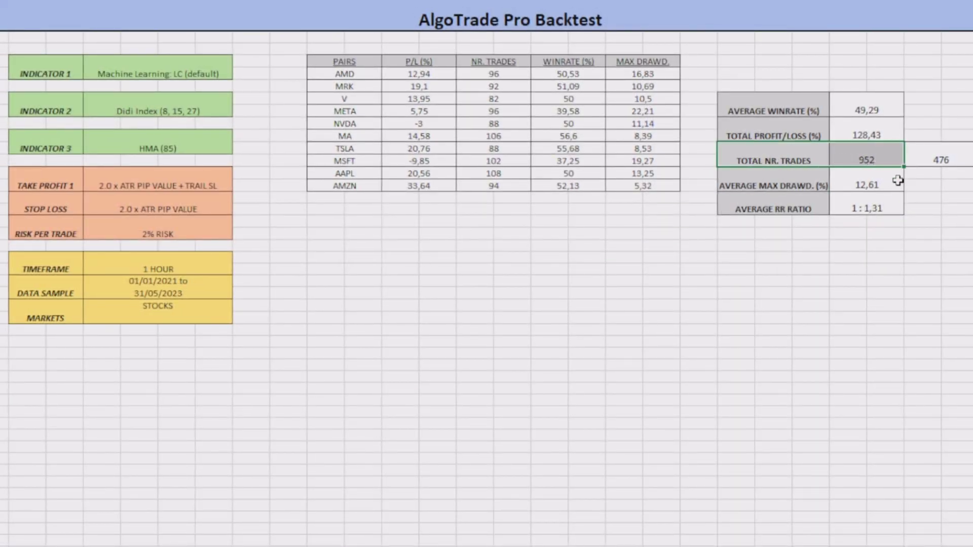
# Step: Highlight the ten stocks, the filled results table and the parameter table, ending on the 49,29 average winrate
pyautogui.click(910, 175)
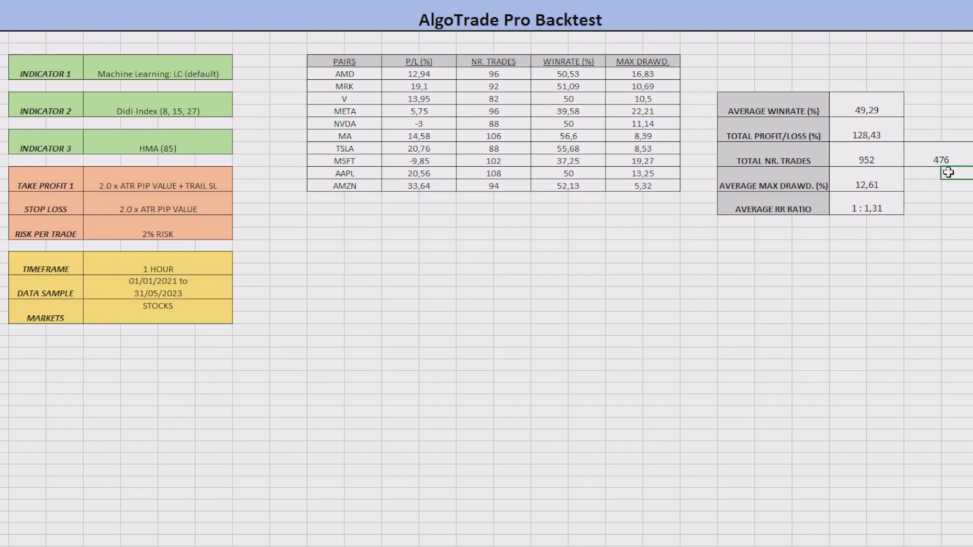
pyautogui.moveTo(350, 81); pyautogui.dragTo(365, 187)
pyautogui.click(363, 209)
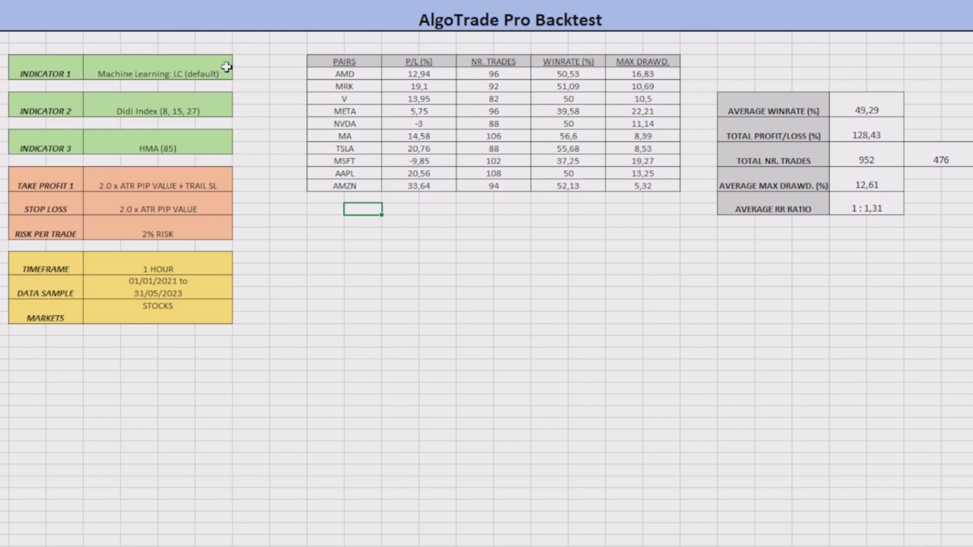
pyautogui.moveTo(391, 87); pyautogui.dragTo(642, 184)
pyautogui.click(587, 232)
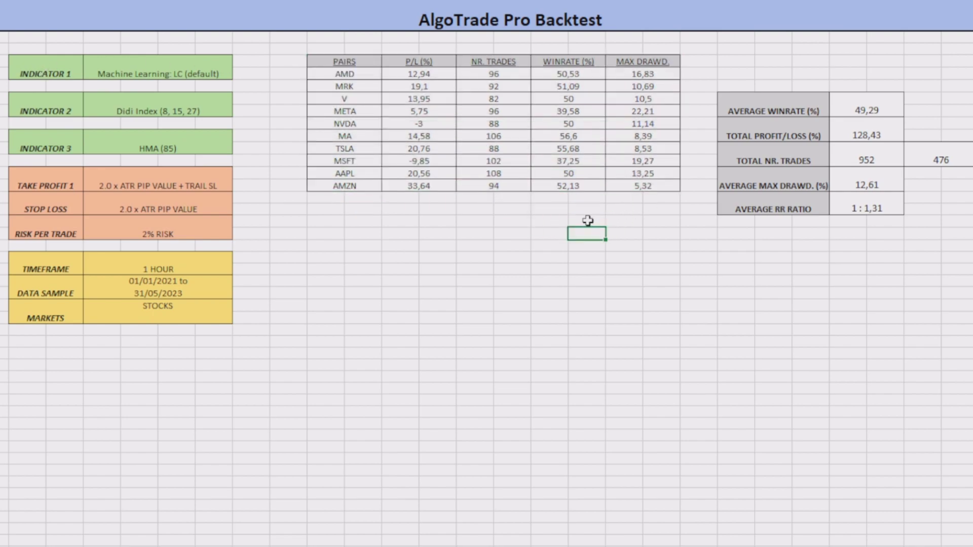
pyautogui.moveTo(82, 76); pyautogui.dragTo(142, 355)
pyautogui.click(312, 248)
pyautogui.click(784, 113)
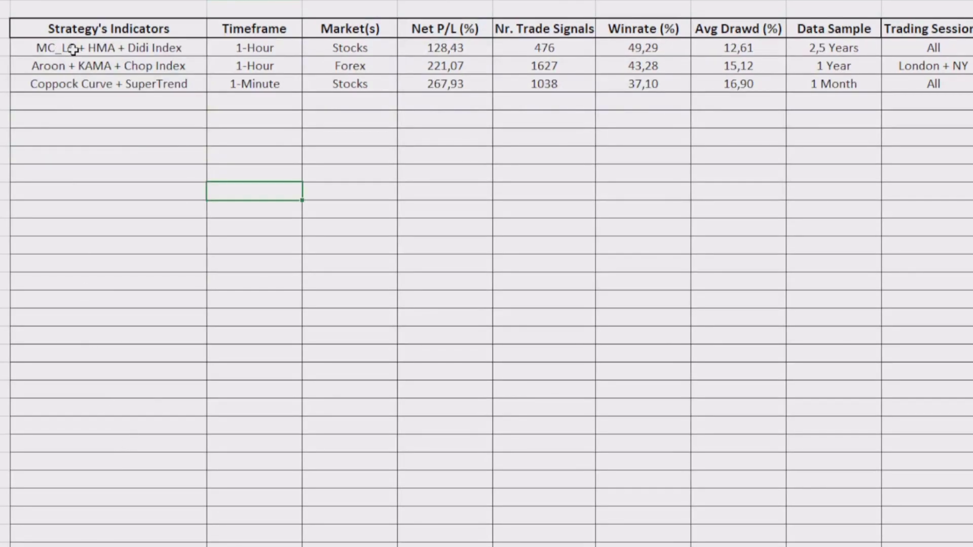
# Step: Highlight the MC_LC + HMA + Didi Index row, then compare the Winrate and Nr. Trade Signals columns
pyautogui.moveTo(74, 49); pyautogui.dragTo(882, 58)
pyautogui.click(834, 119)
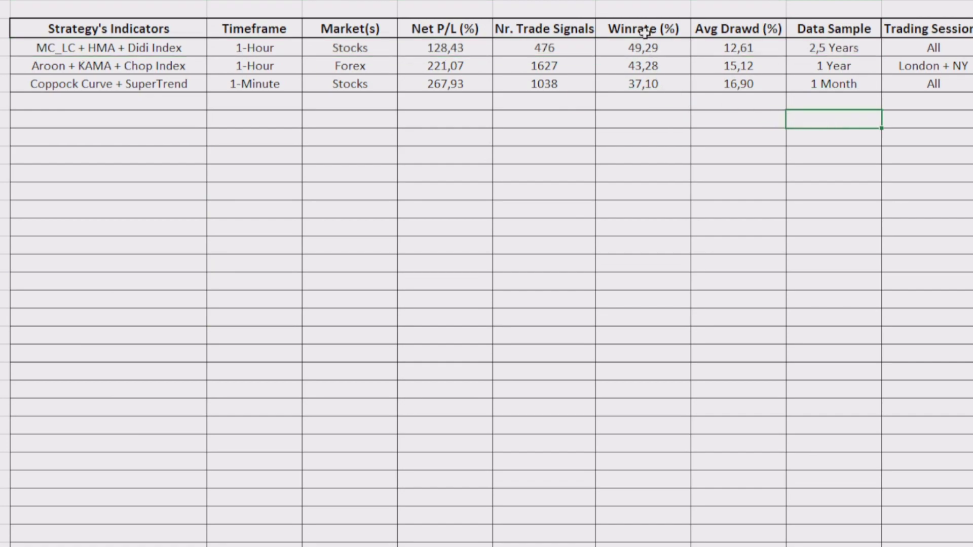
pyautogui.moveTo(645, 32); pyautogui.dragTo(653, 102)
pyautogui.click(645, 100)
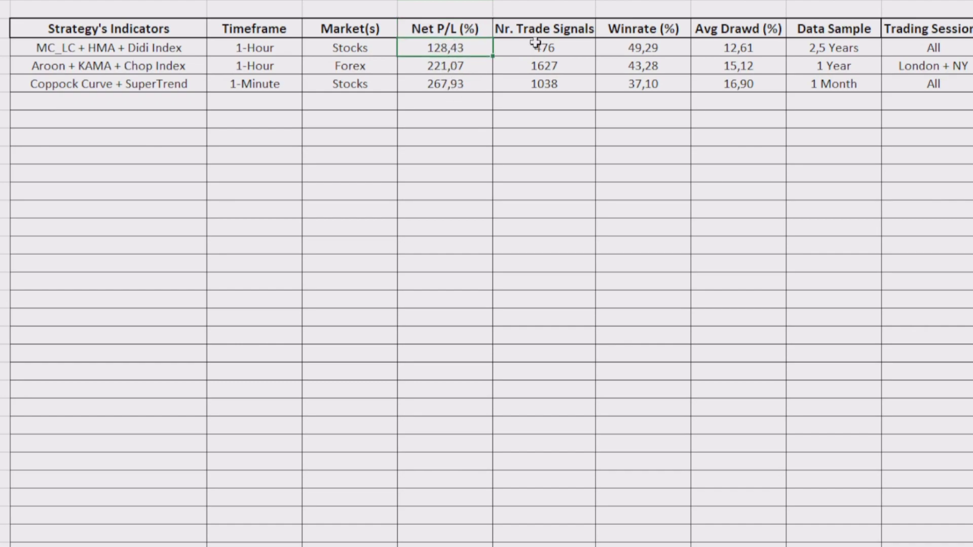
pyautogui.moveTo(526, 47); pyautogui.dragTo(539, 100)
pyautogui.click(542, 83)
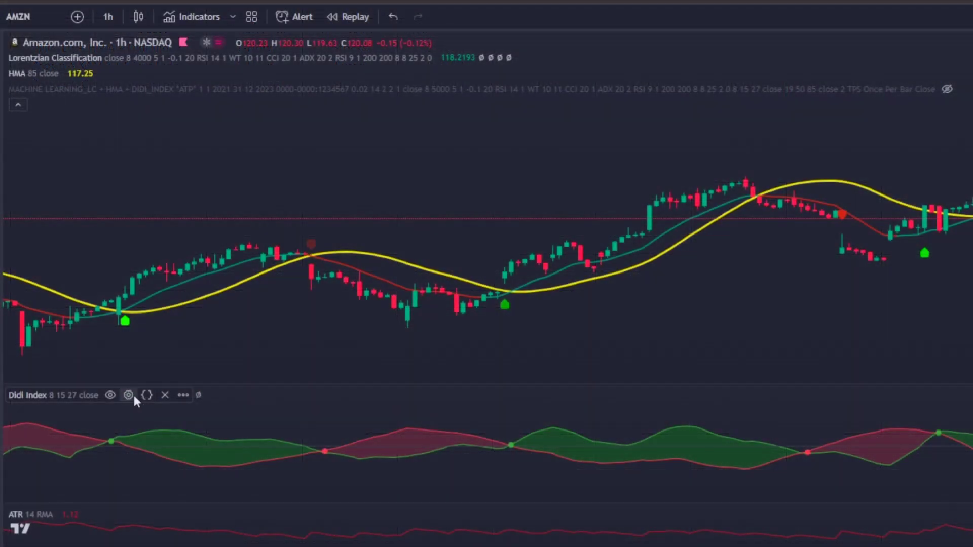
# Step: Set the Didi Index lengths to 10, 17 and 30, then switch AMZN to 15-minute candles
pyautogui.click(128, 395)
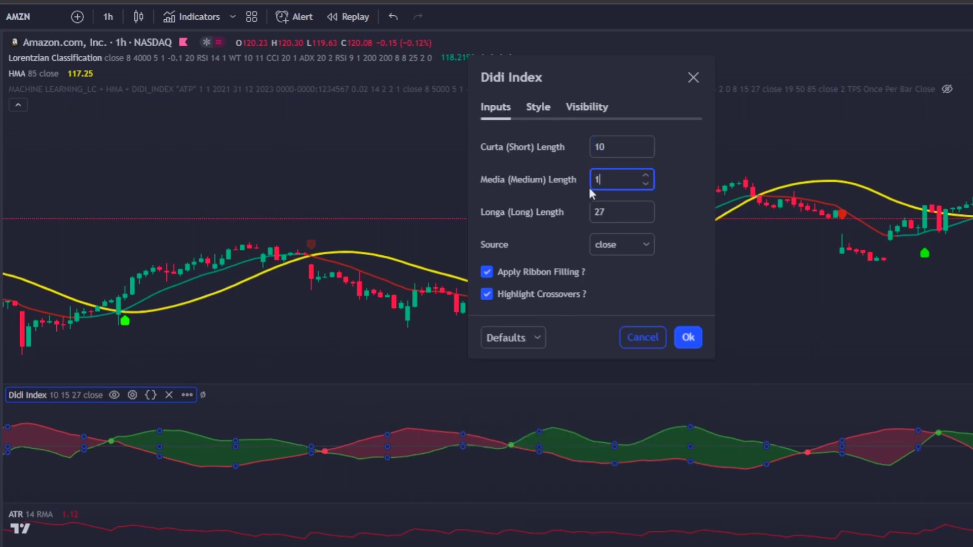
pyautogui.click(688, 337)
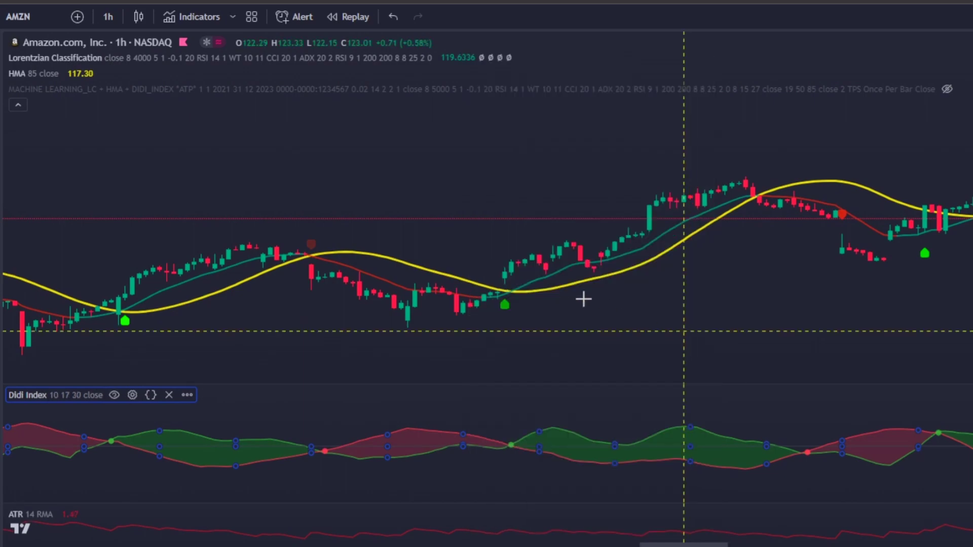
pyautogui.click(105, 17)
pyautogui.click(138, 151)
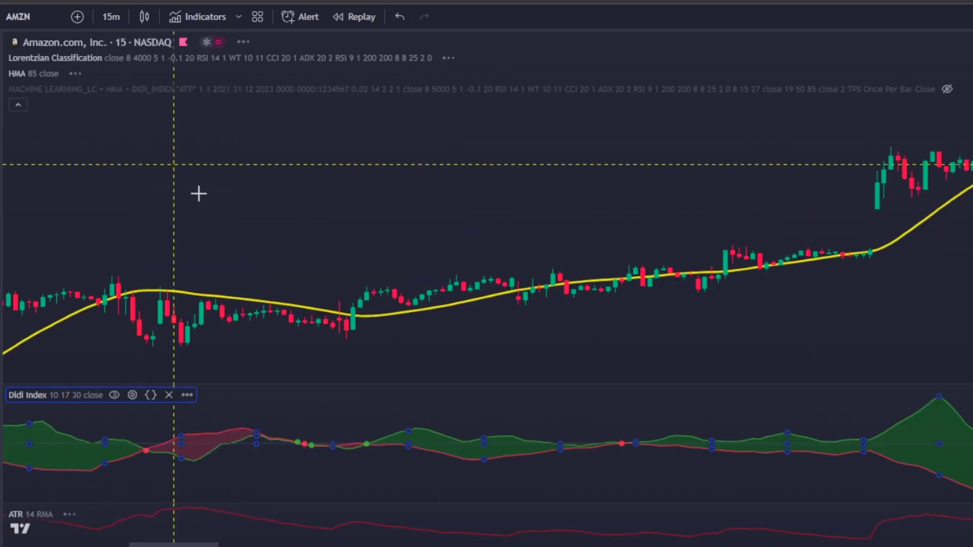
pyautogui.moveTo(248, 219); pyautogui.dragTo(479, 223)
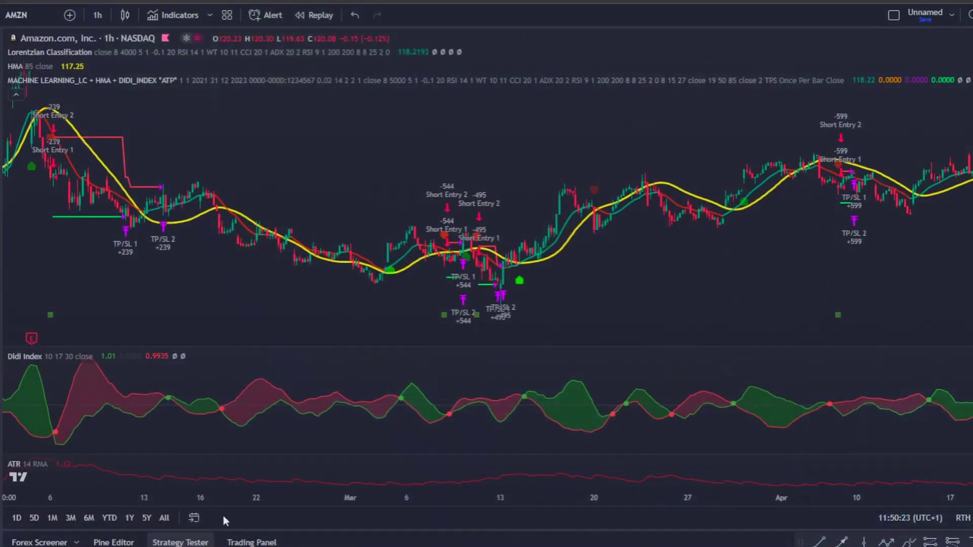
# Step: In the Strategy Tester's strategy settings, set Risk Per Trade to 0.05
pyautogui.click(180, 541)
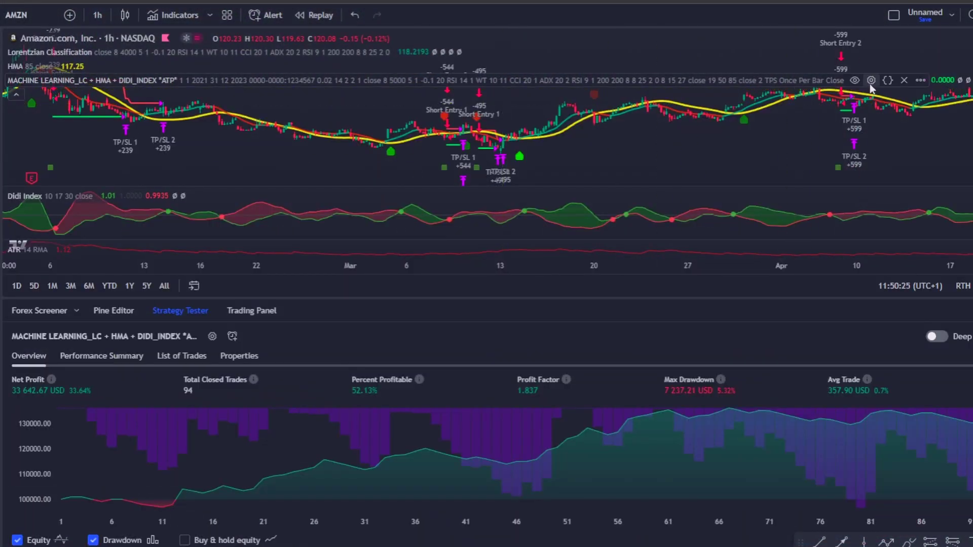
pyautogui.click(871, 80)
pyautogui.moveTo(507, 43); pyautogui.dragTo(747, 27)
pyautogui.scroll(-4, 862, 202)
pyautogui.click(757, 196)
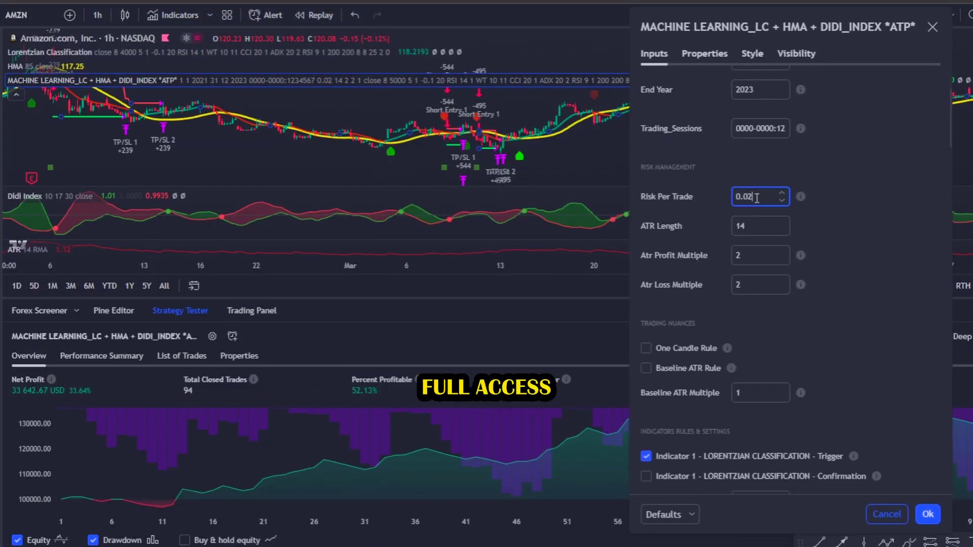
pyautogui.press('BackSpace')
pyautogui.write('5')
pyautogui.click(866, 226)
# Step: Re-enable Take SHORT Positions, giving 84,141.99 USD net profit over 94 closed trades
pyautogui.scroll(-1, 872, 227)
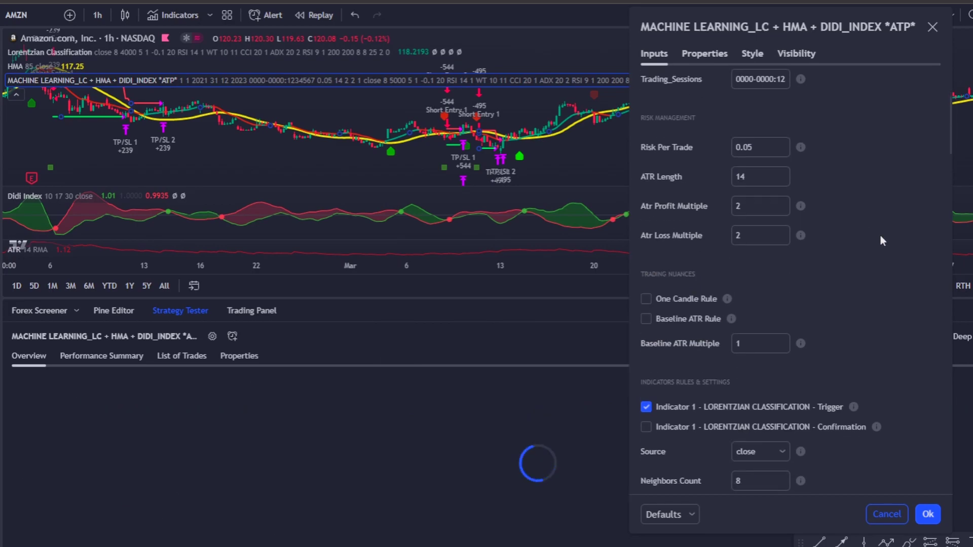
pyautogui.scroll(-8, 880, 235)
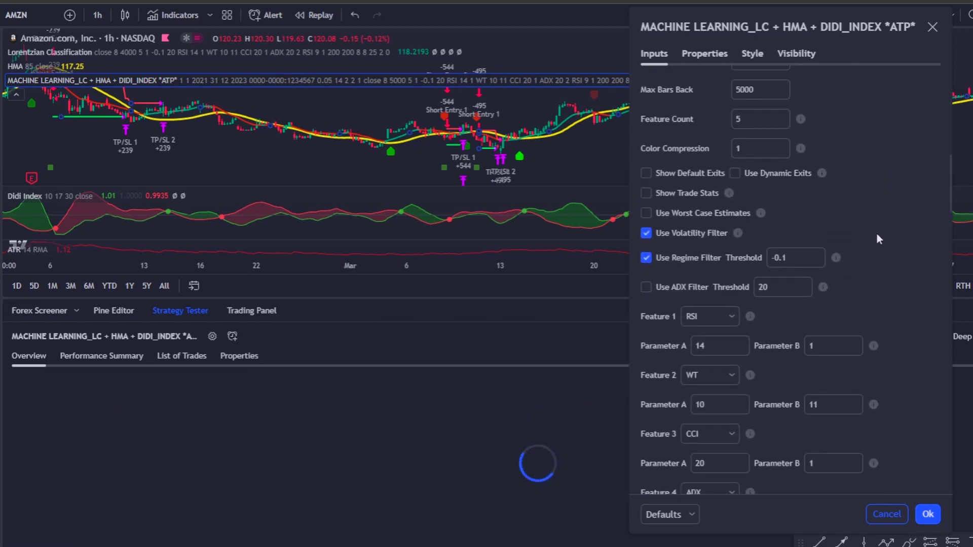
pyautogui.scroll(-10, 877, 235)
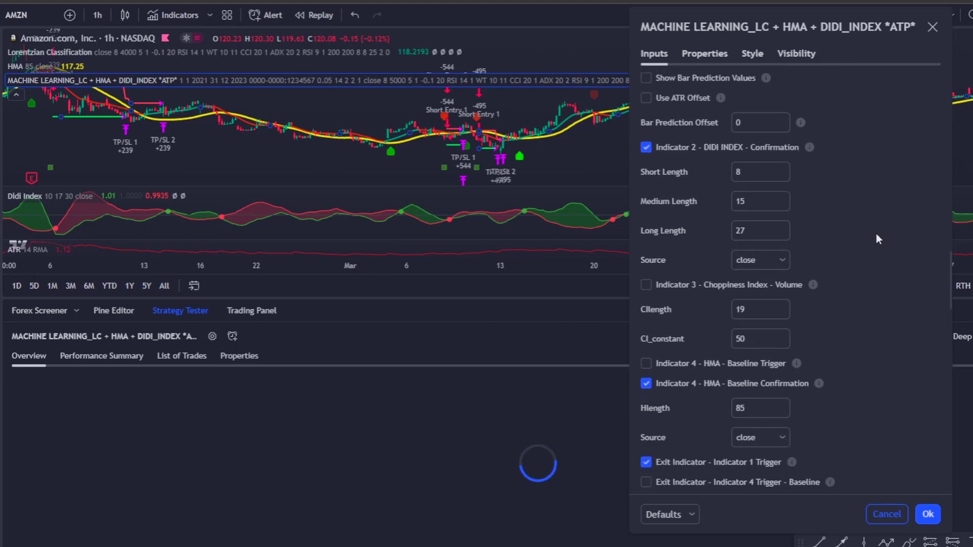
pyautogui.scroll(-12, 877, 233)
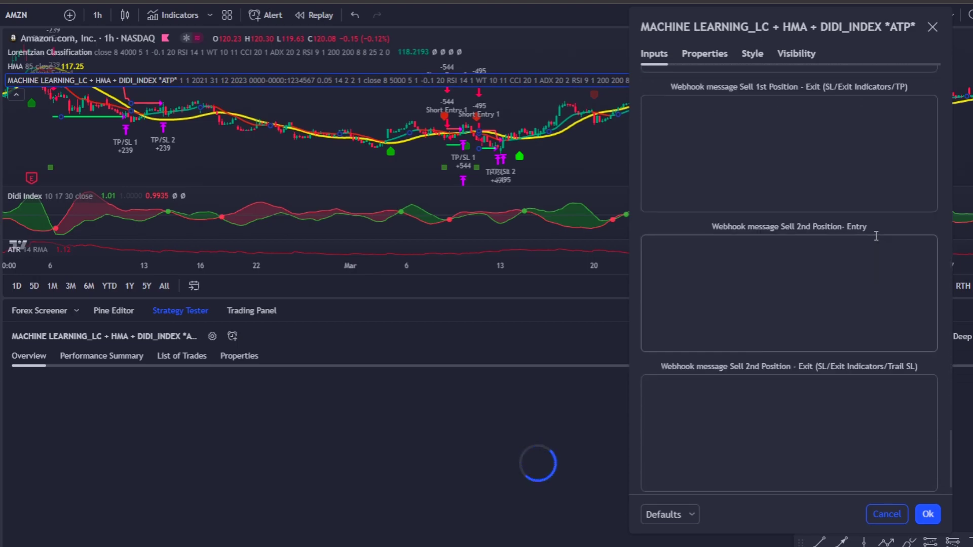
pyautogui.scroll(14, 863, 294)
pyautogui.scroll(-2, 833, 318)
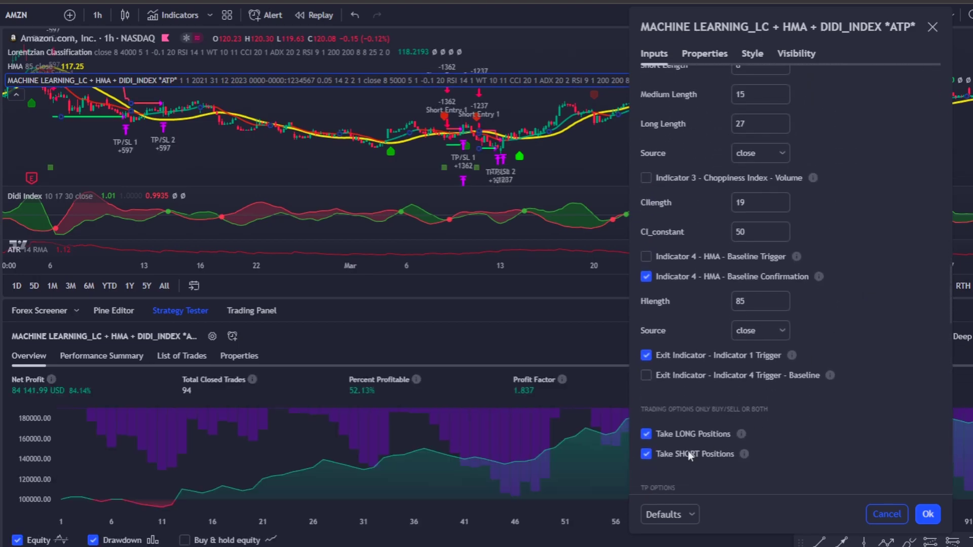
pyautogui.scroll(-2, 811, 416)
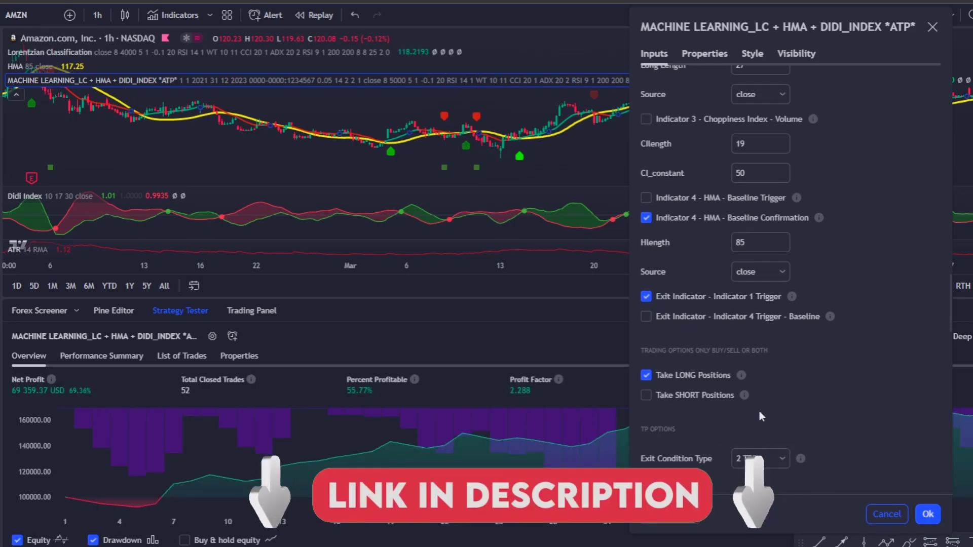
pyautogui.click(690, 396)
pyautogui.scroll(15, 790, 388)
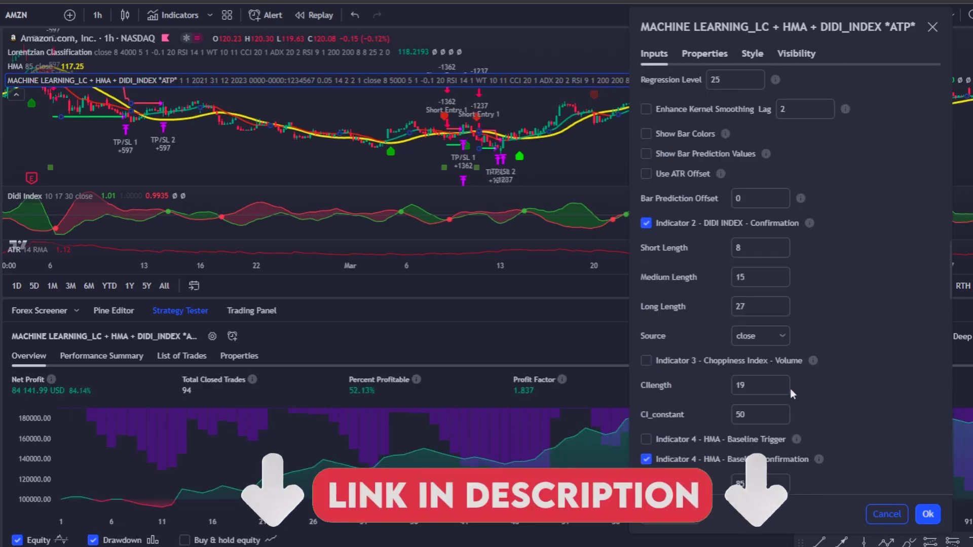
pyautogui.scroll(-10, 811, 400)
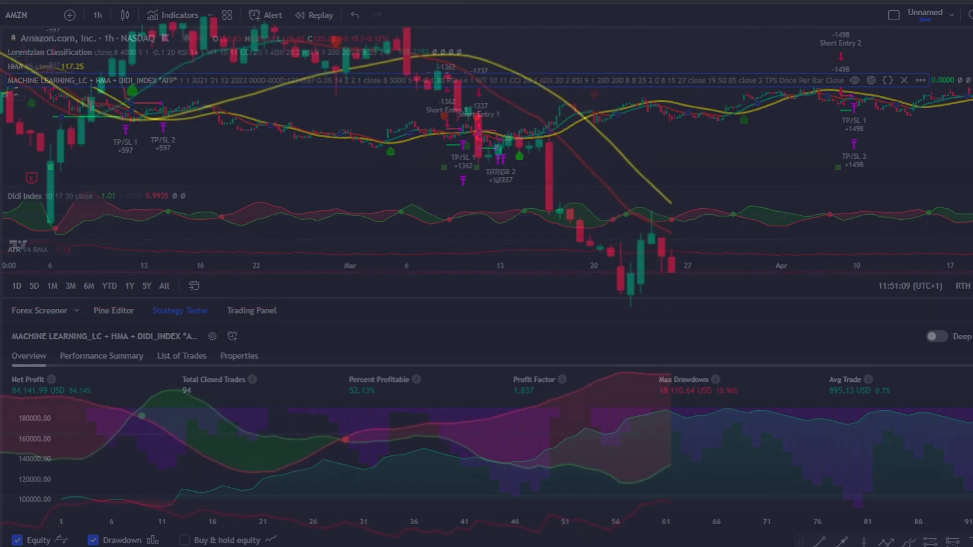